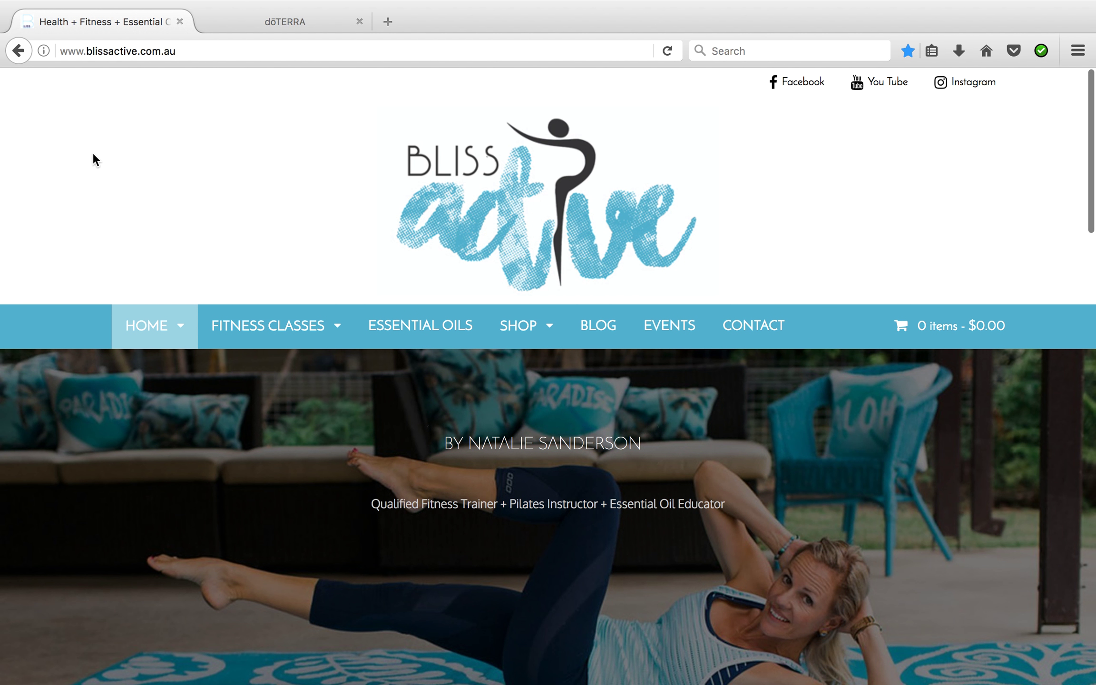
Open the Essential Oils page from the Bliss Active home page
scroll(92, 162, "down", 2)
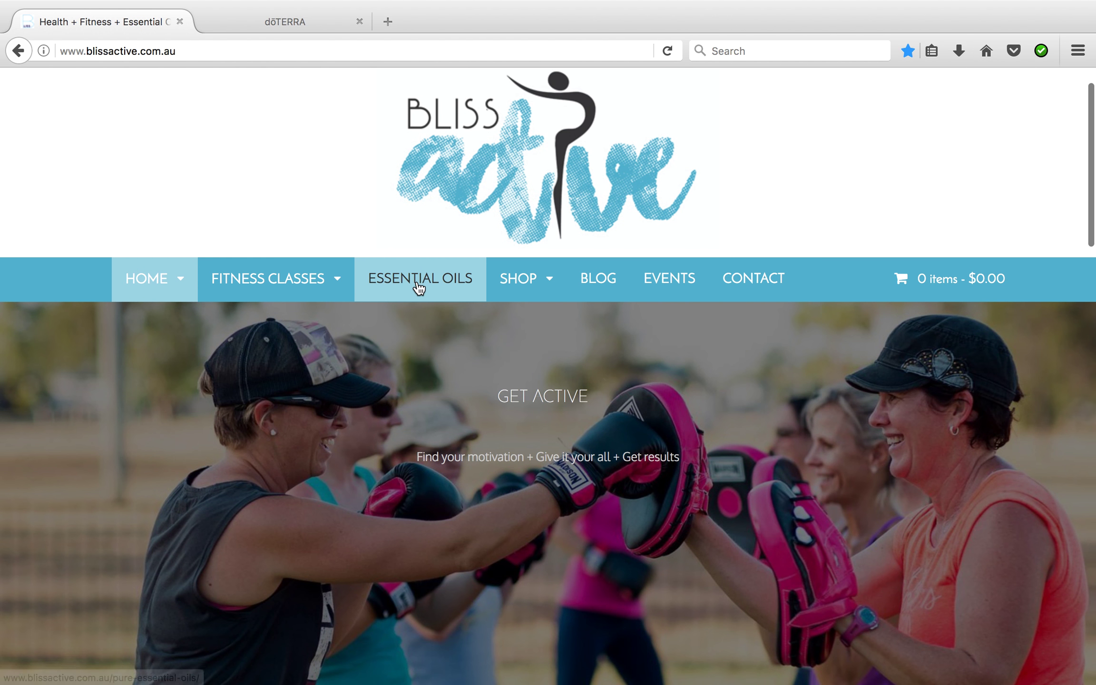
scroll(418, 285, "down", 10)
scroll(417, 284, "down", 4)
scroll(417, 288, "up", 3)
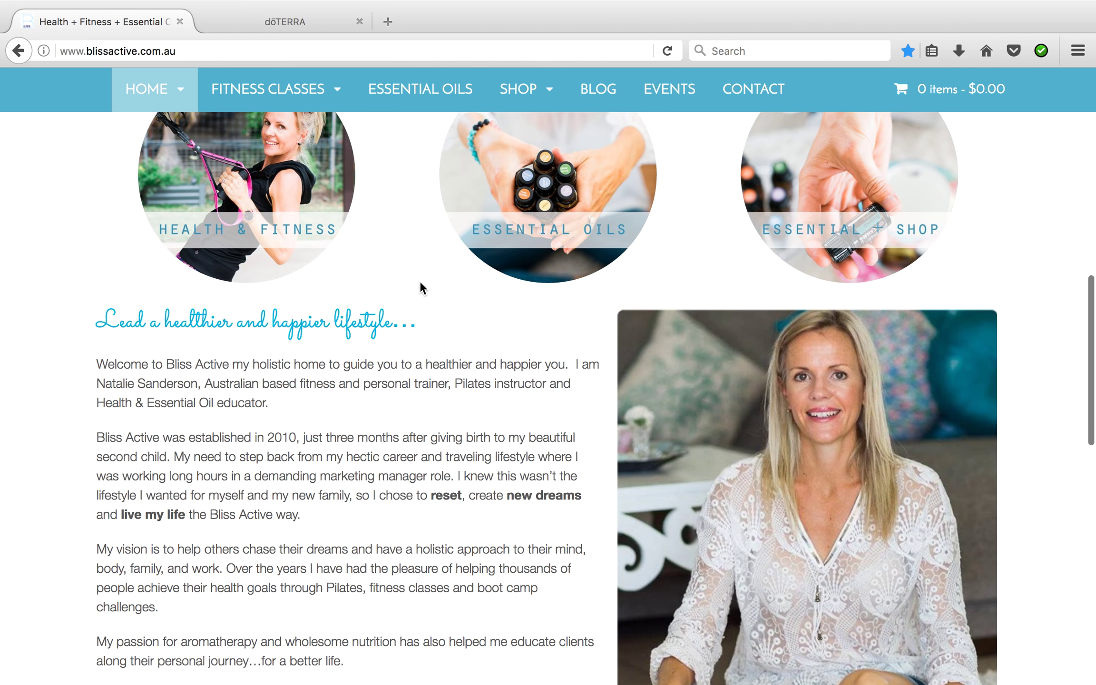
scroll(419, 285, "up", 1)
left_click(571, 237)
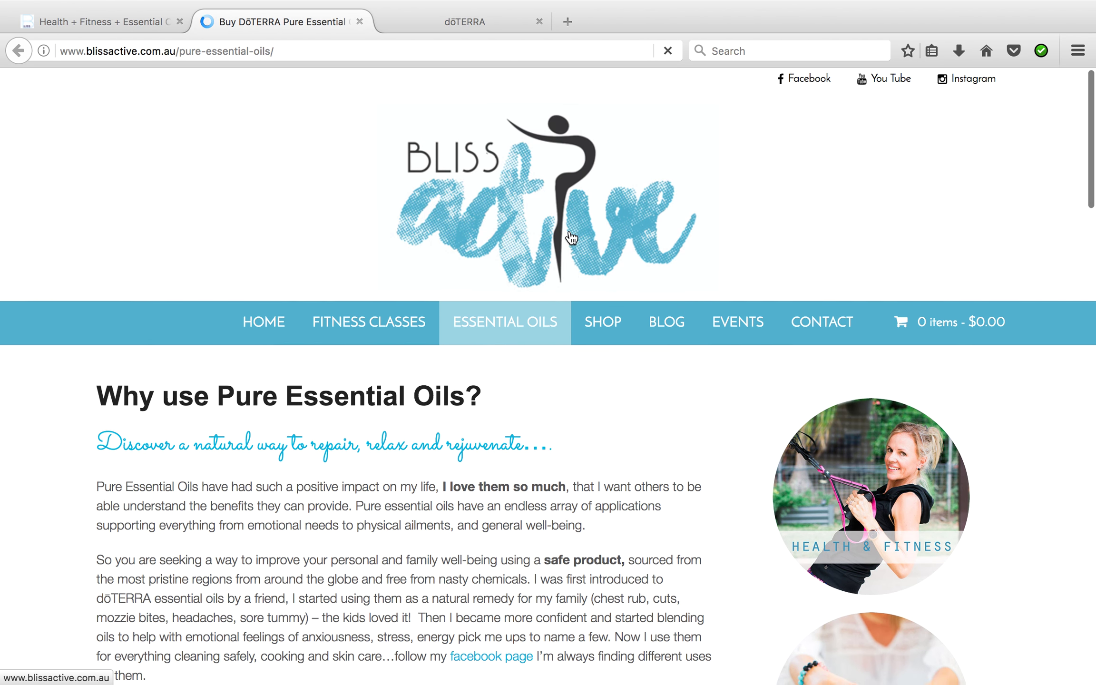
Follow the Become a dōTERRA Member link to the doTERRA welcome page
scroll(571, 238, "down", 6)
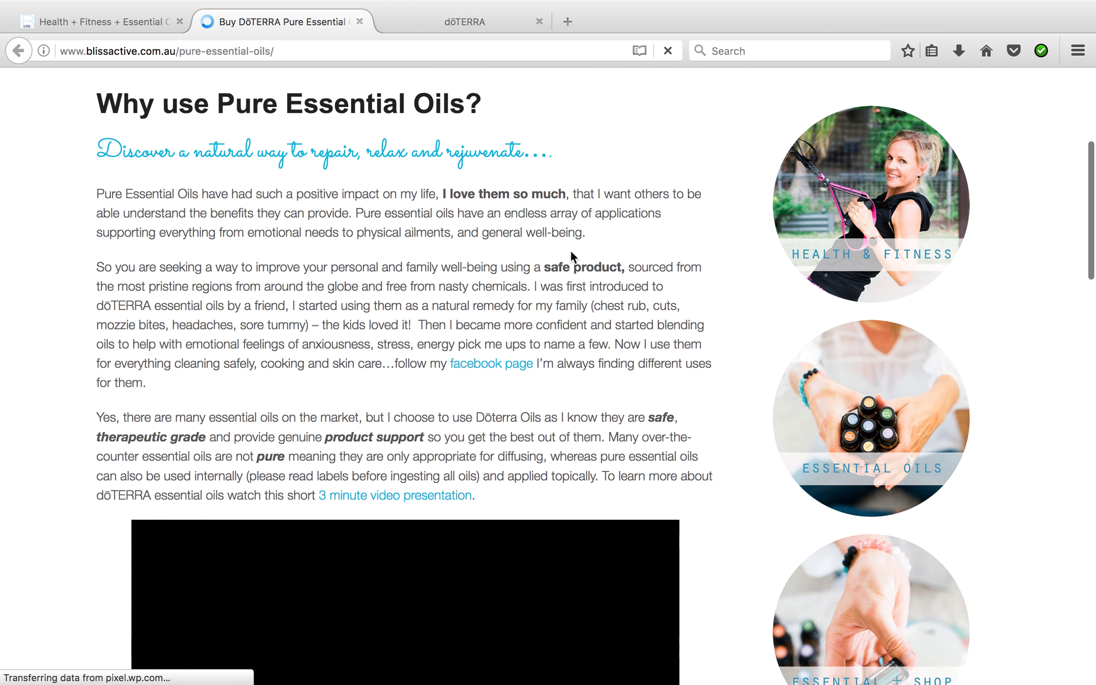
scroll(571, 257, "down", 11)
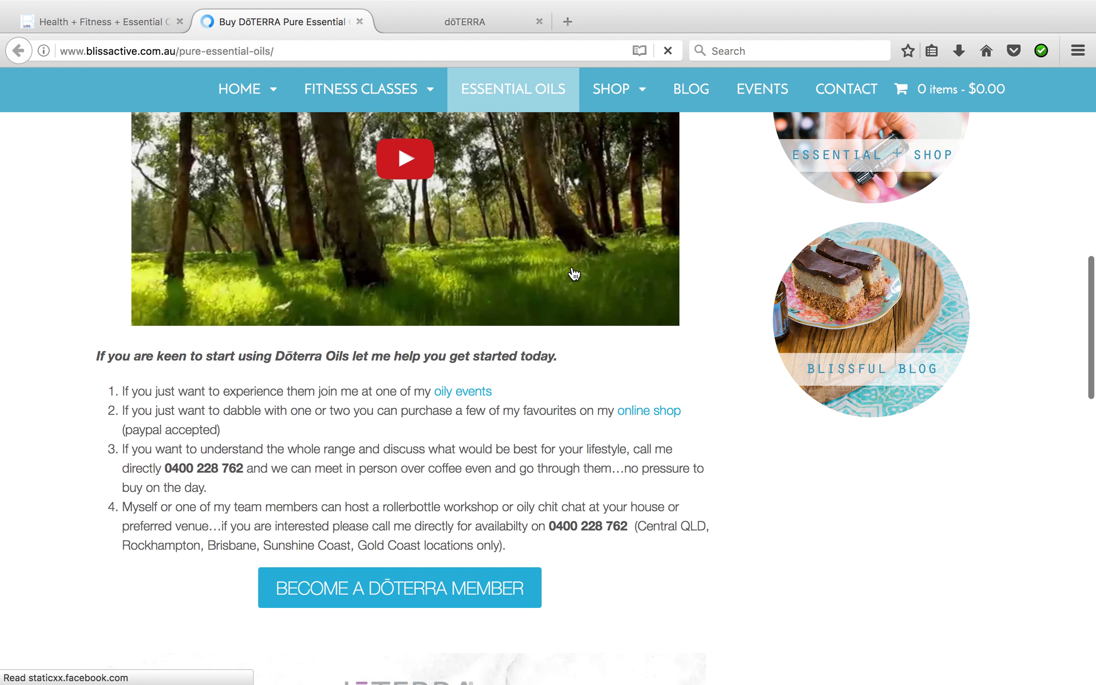
scroll(575, 275, "down", 1)
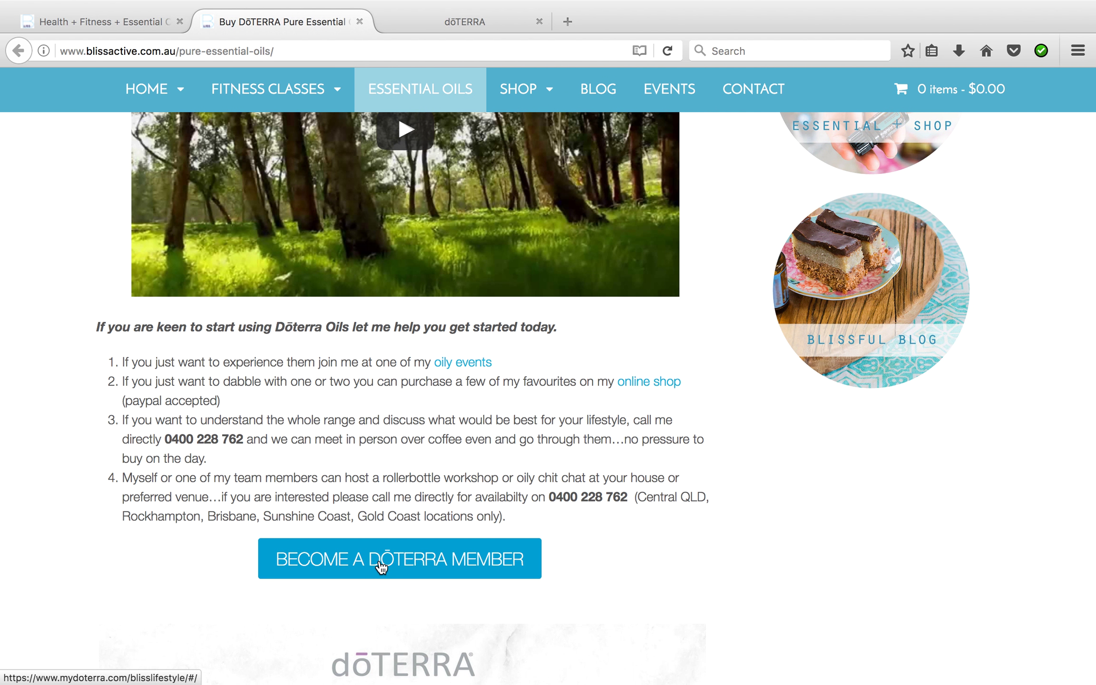
left_click(418, 566)
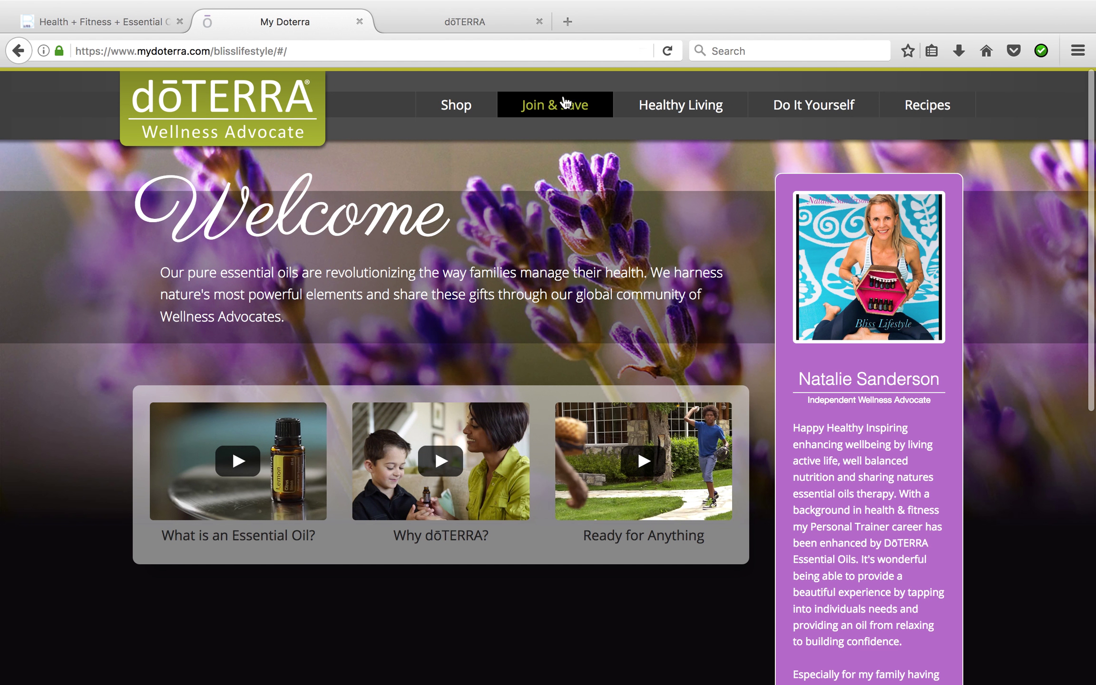
Join doTERRA in English – Australia, shipping to Australia as a Local (OTG) order
left_click(564, 108)
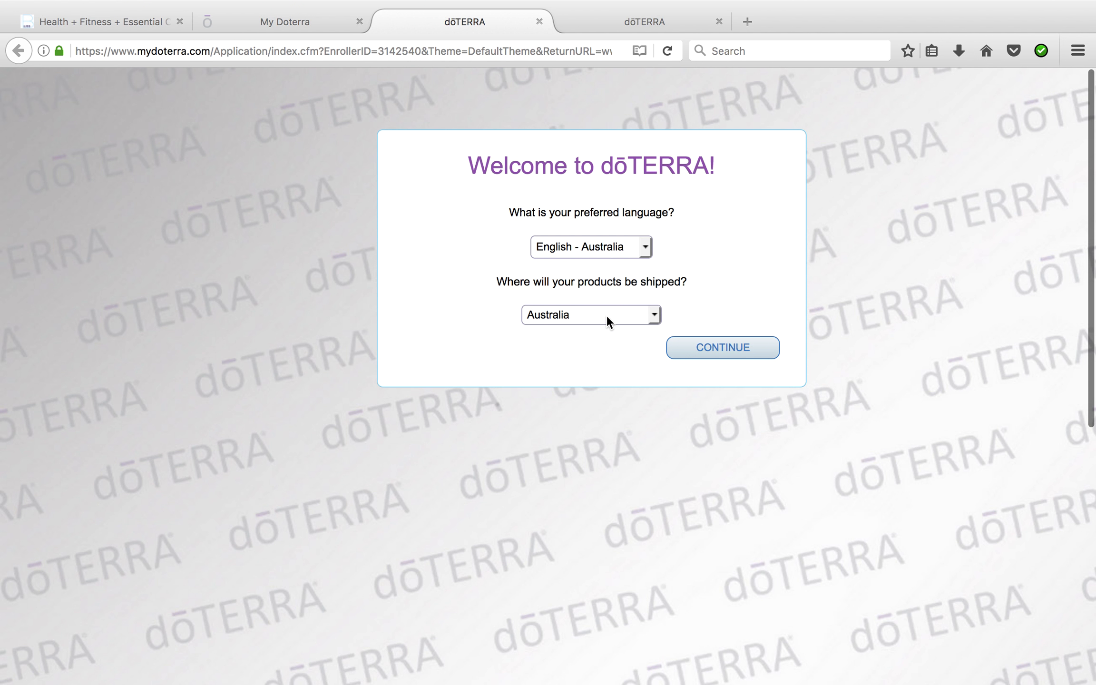
left_click(718, 353)
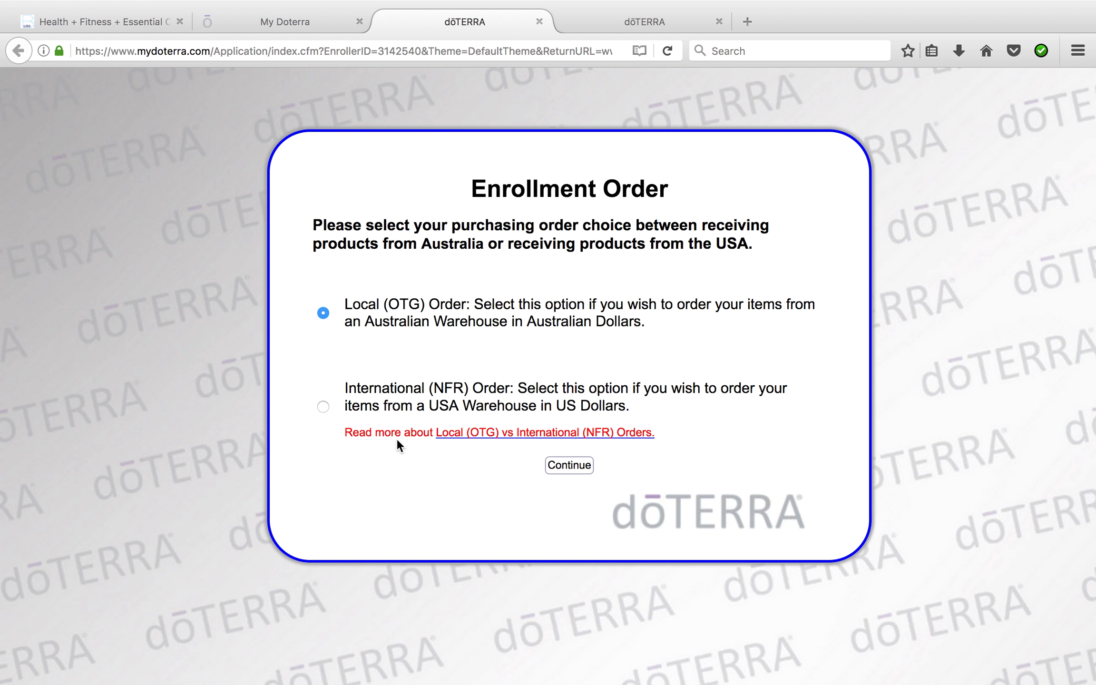
left_click(571, 465)
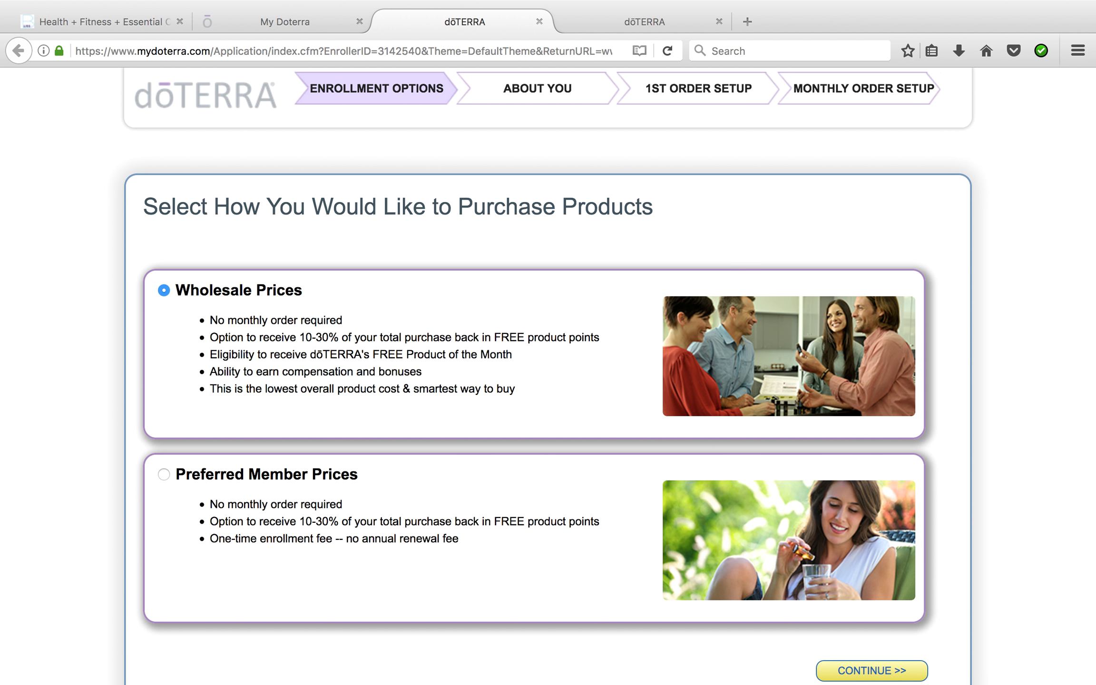
Continue the enrollment with Wholesale Prices as the purchase type
scroll(541, 334, "down", 2)
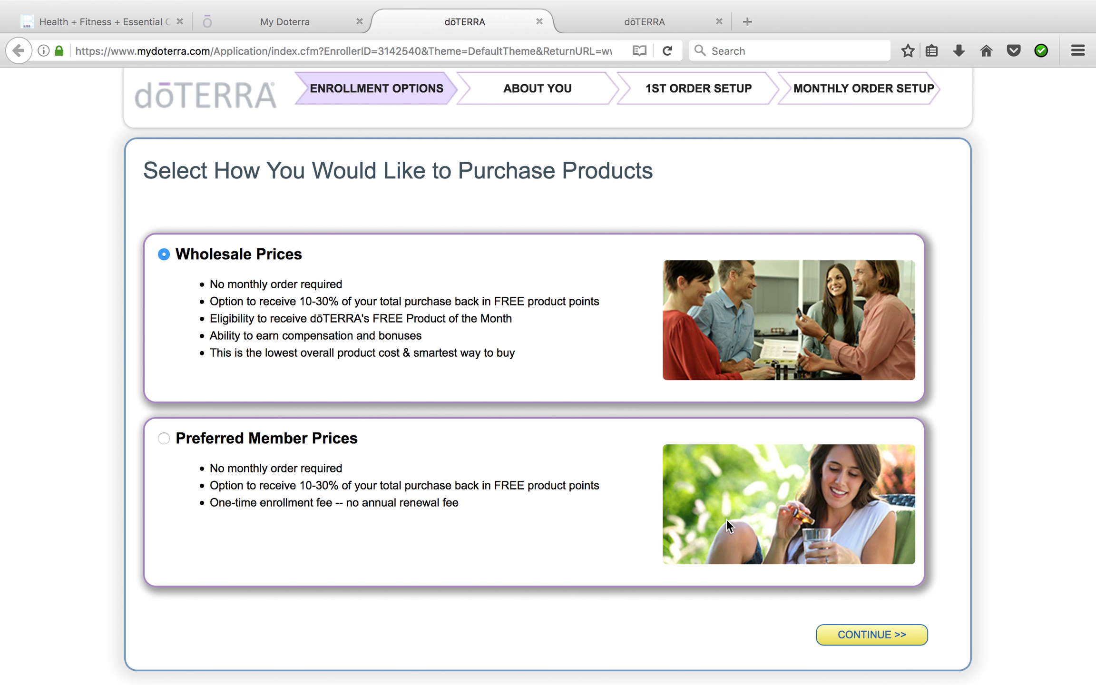
left_click(840, 641)
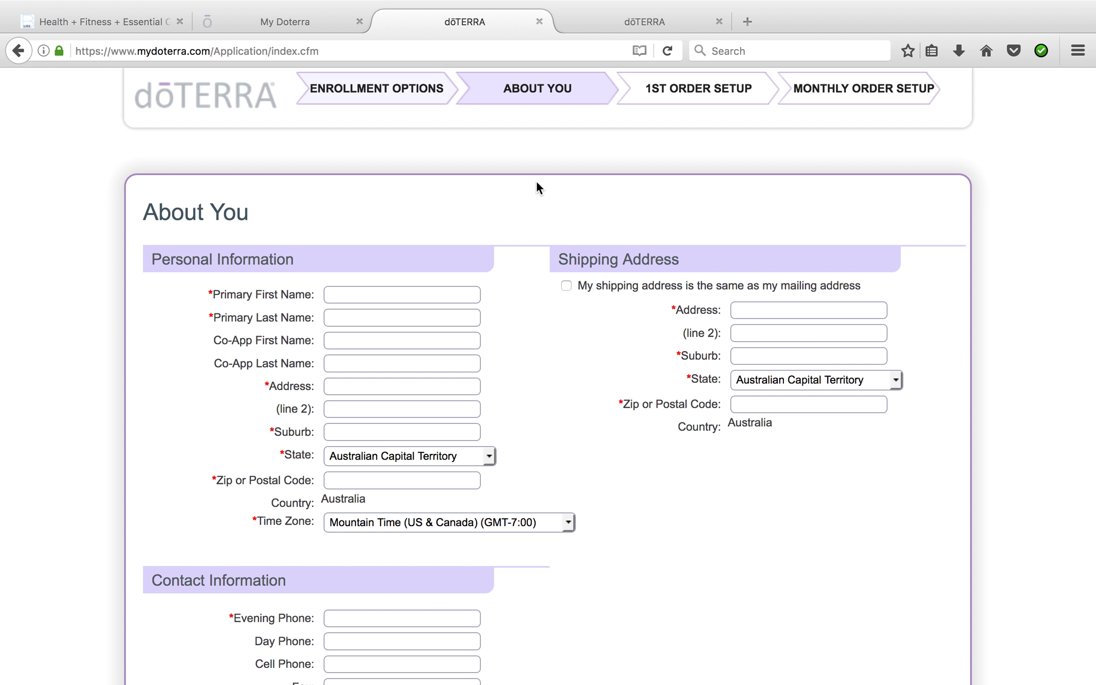
Switch to the already filled-in enrollment form and scroll down to Create A Password
left_click(651, 20)
scroll(549, 200, "up", 10)
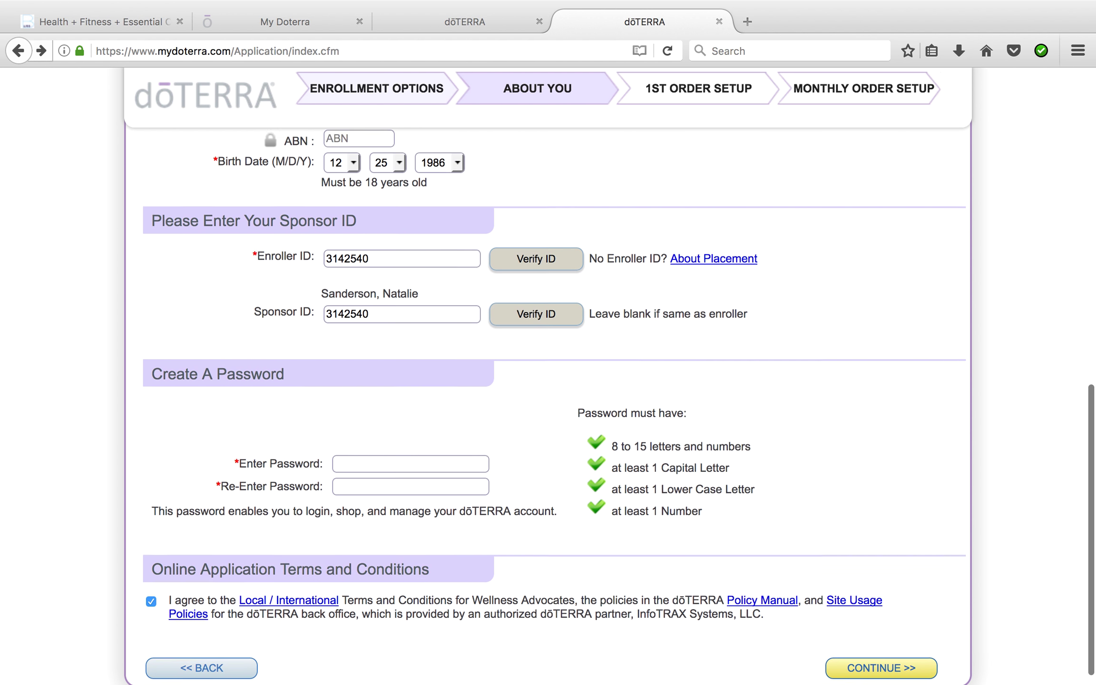
scroll(362, 213, "up", 3)
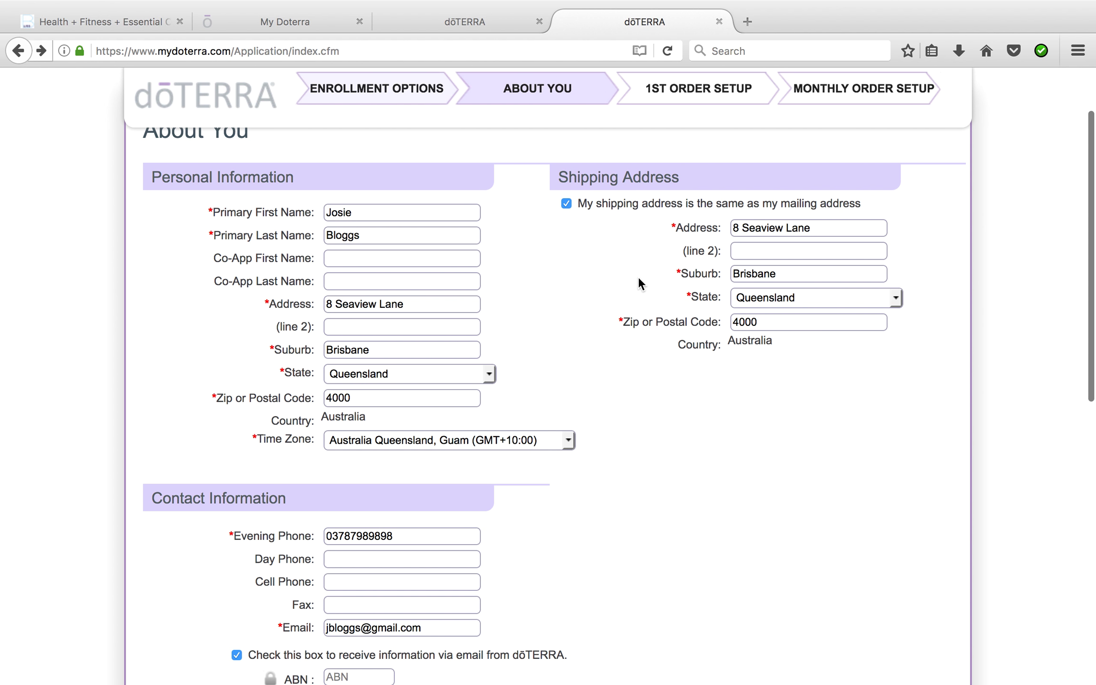
scroll(639, 281, "down", 5)
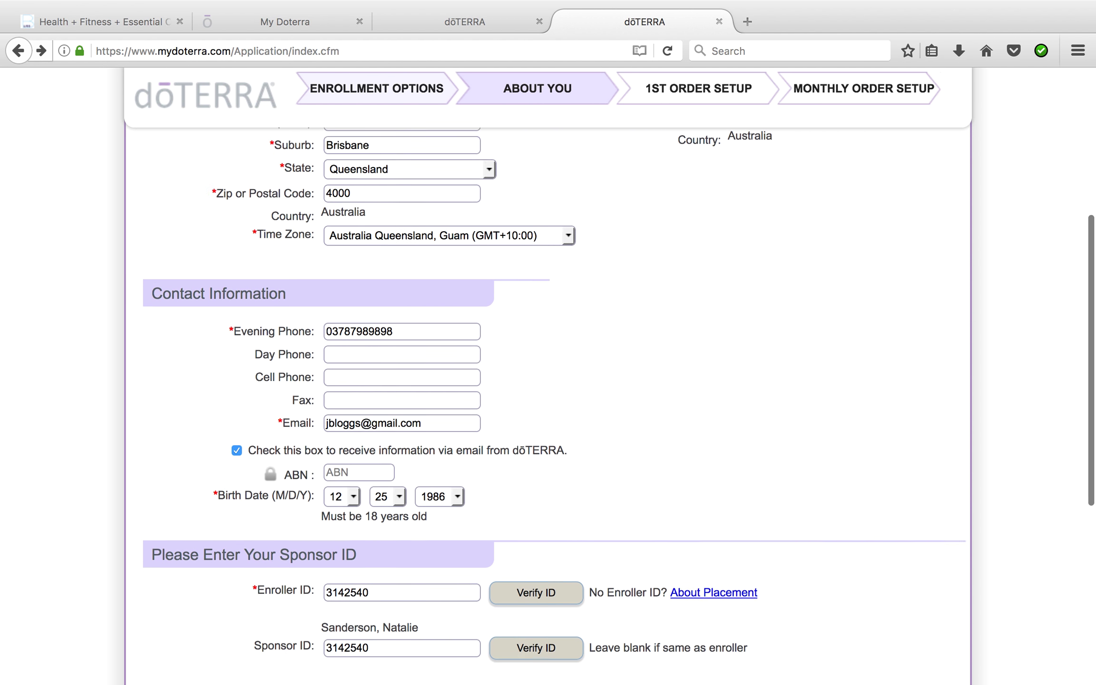
scroll(547, 405, "down", 3)
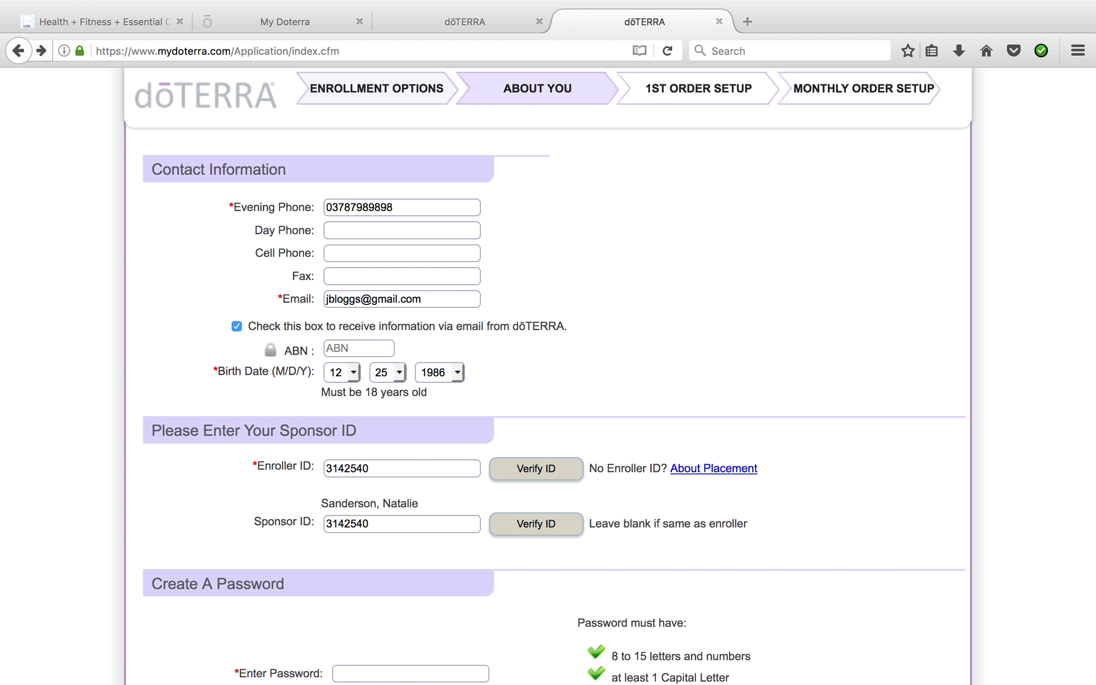
scroll(547, 405, "down", 1)
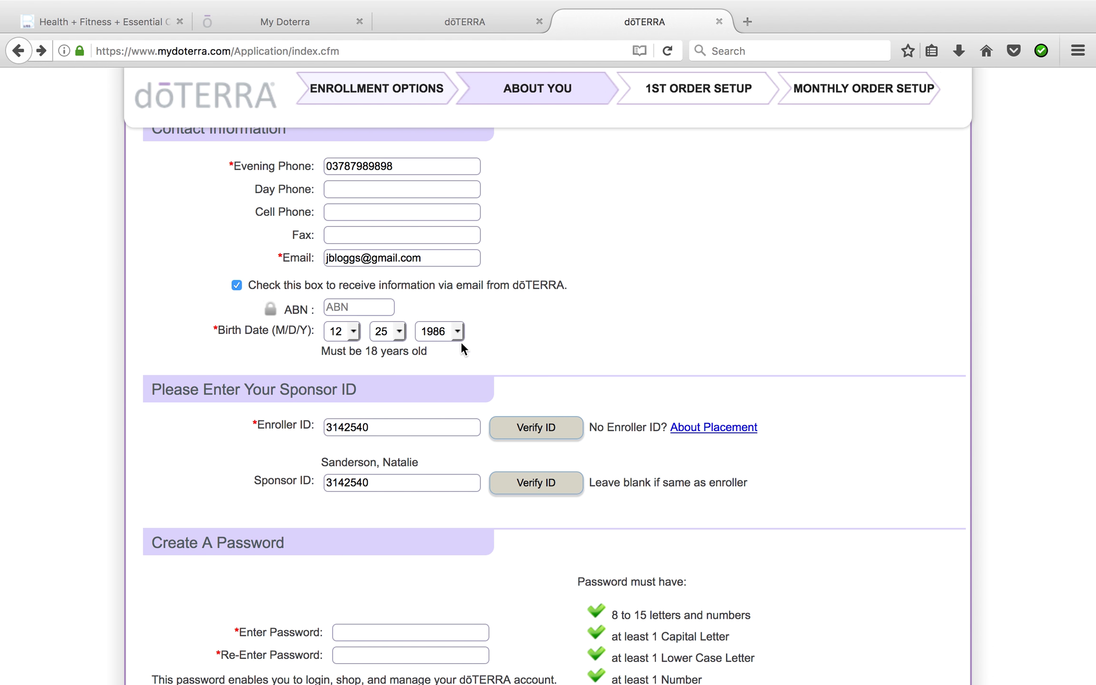
scroll(404, 447, "down", 5)
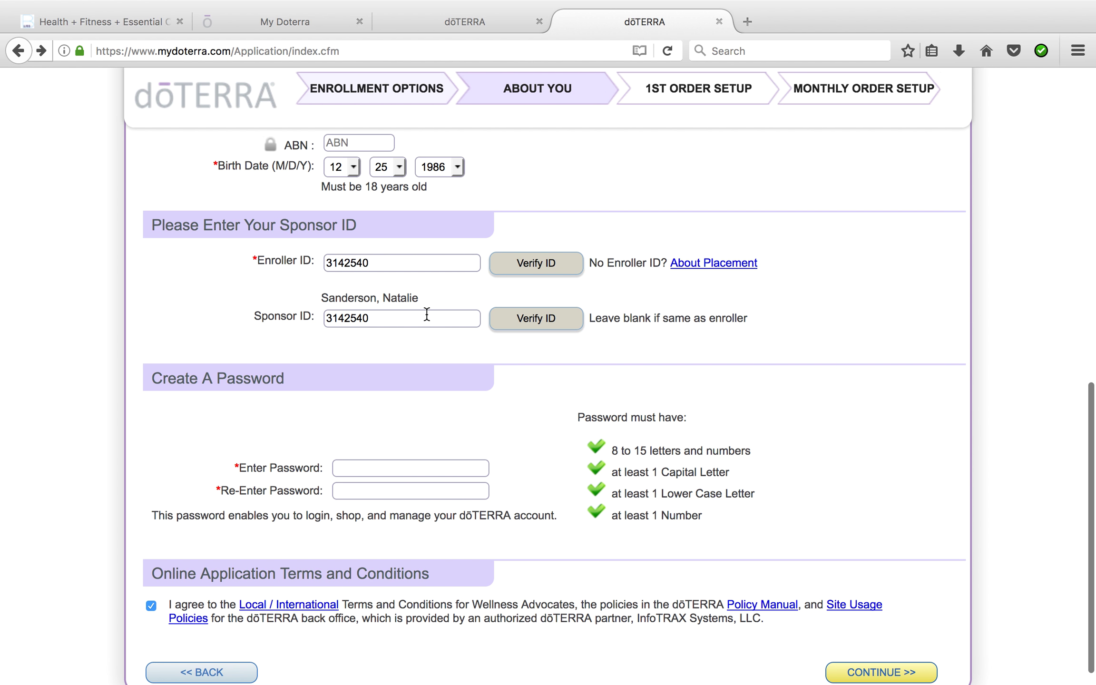
Enter and confirm the account password, then submit the About You details
left_click(378, 469)
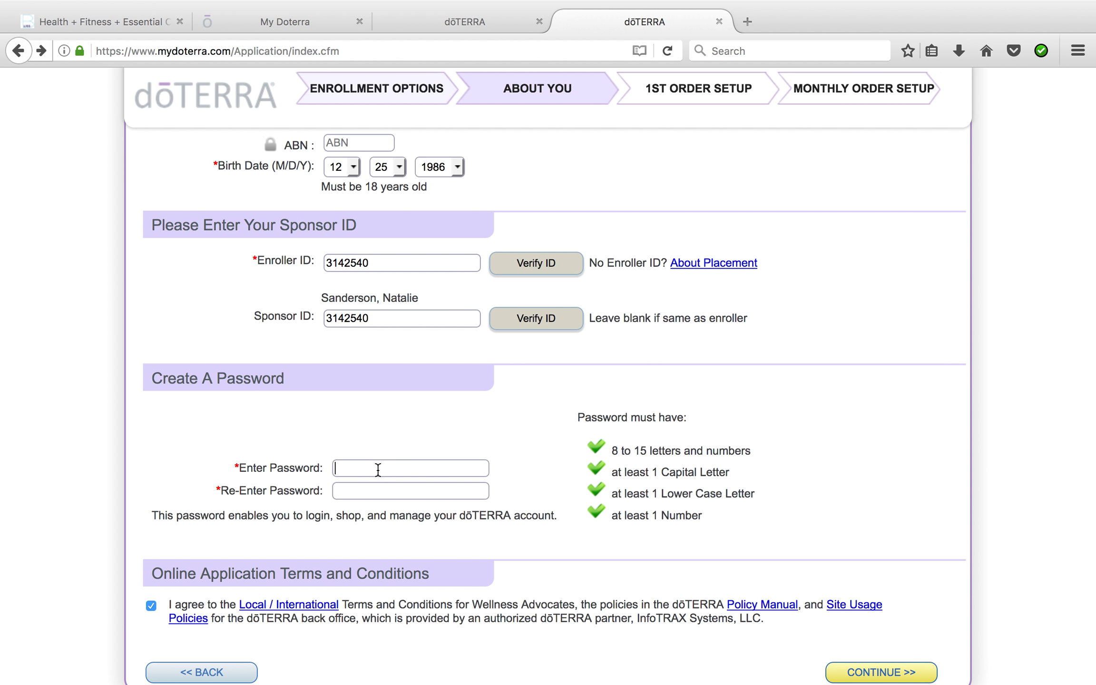
type("Ab")
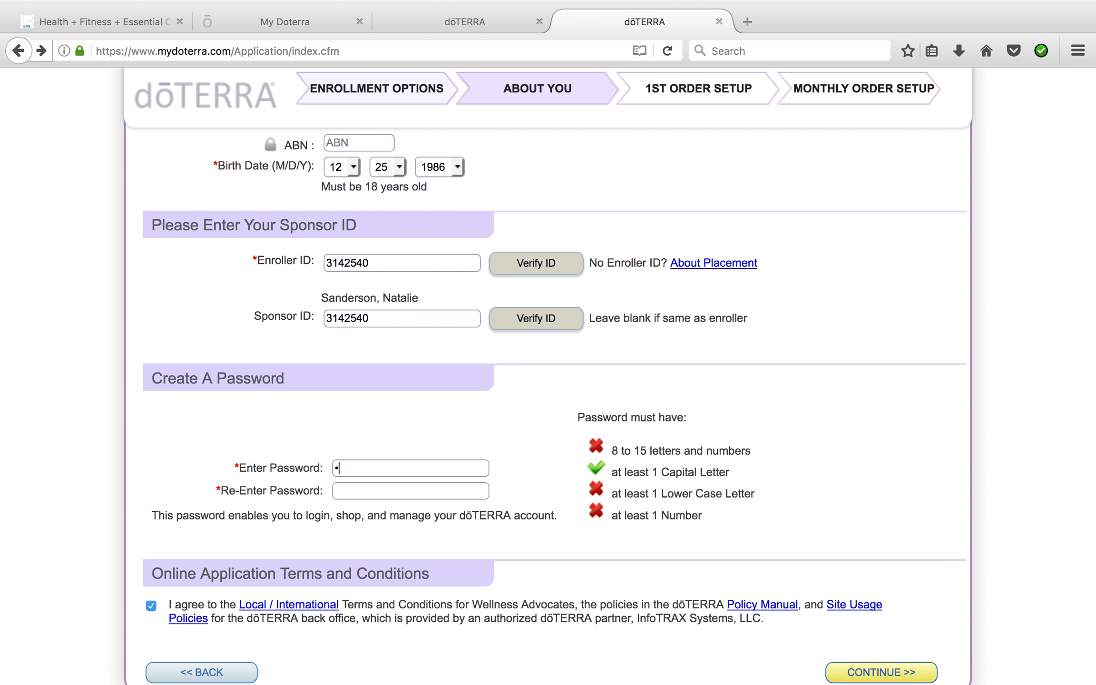
type("cdefgh1")
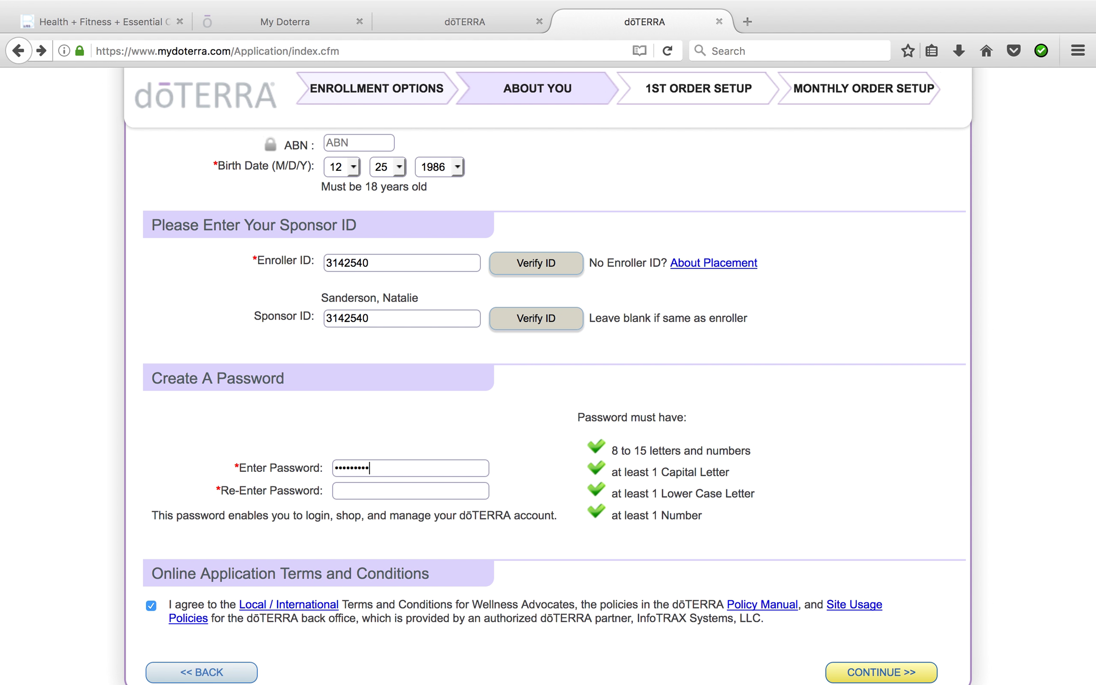
key("Tab")
type("Abcdefgh")
left_click(854, 671)
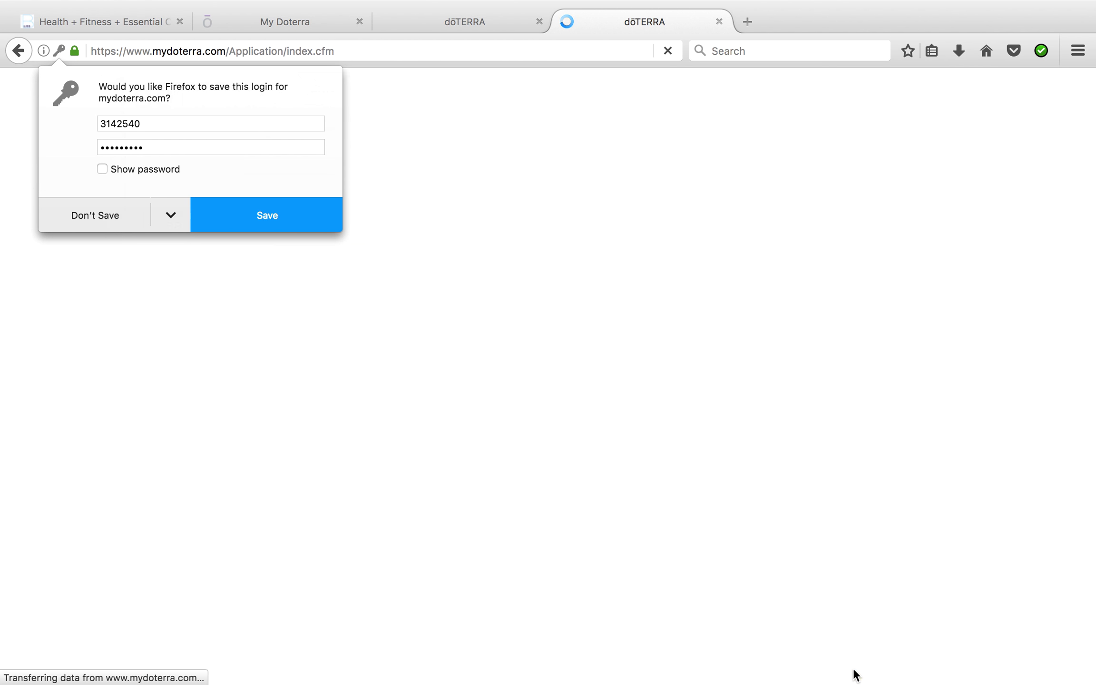
Decline saving the login, reveal Nature's Solution Enrolment Kit, and open the product guide PDF
left_click(115, 214)
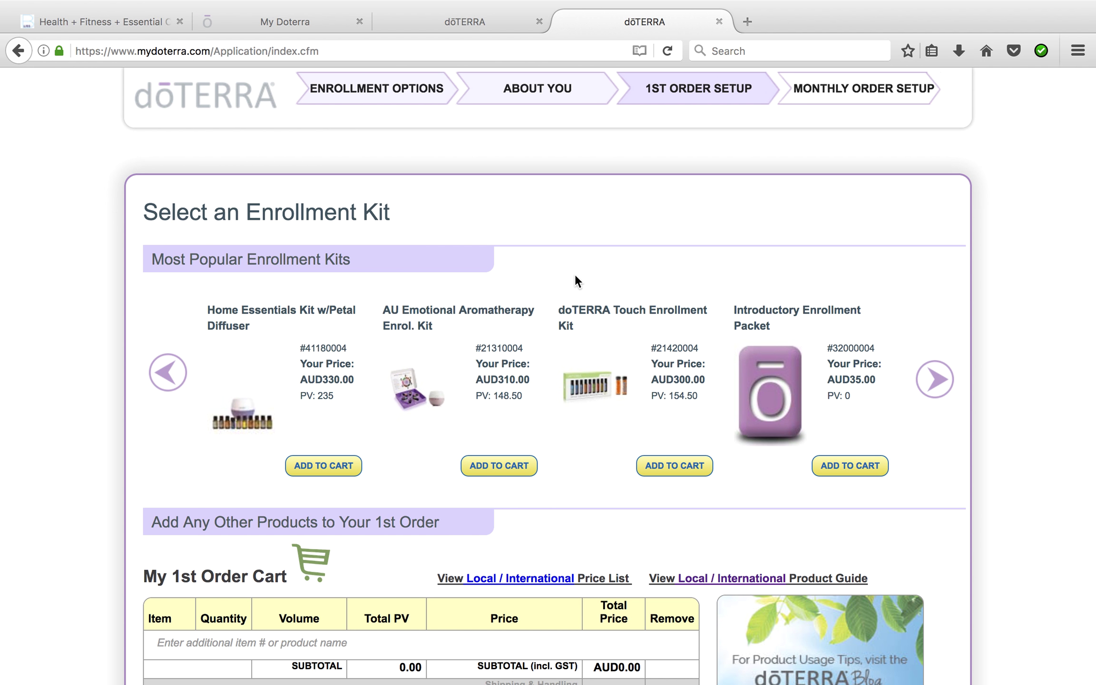
scroll(575, 280, "down", 3)
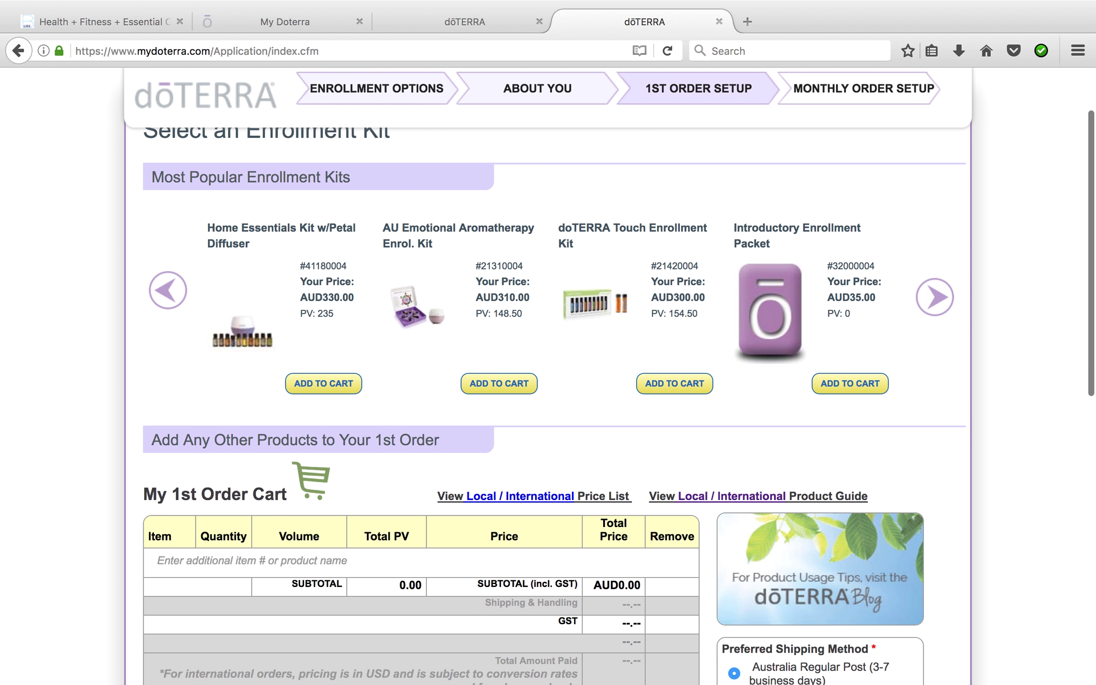
scroll(618, 405, "down", 1)
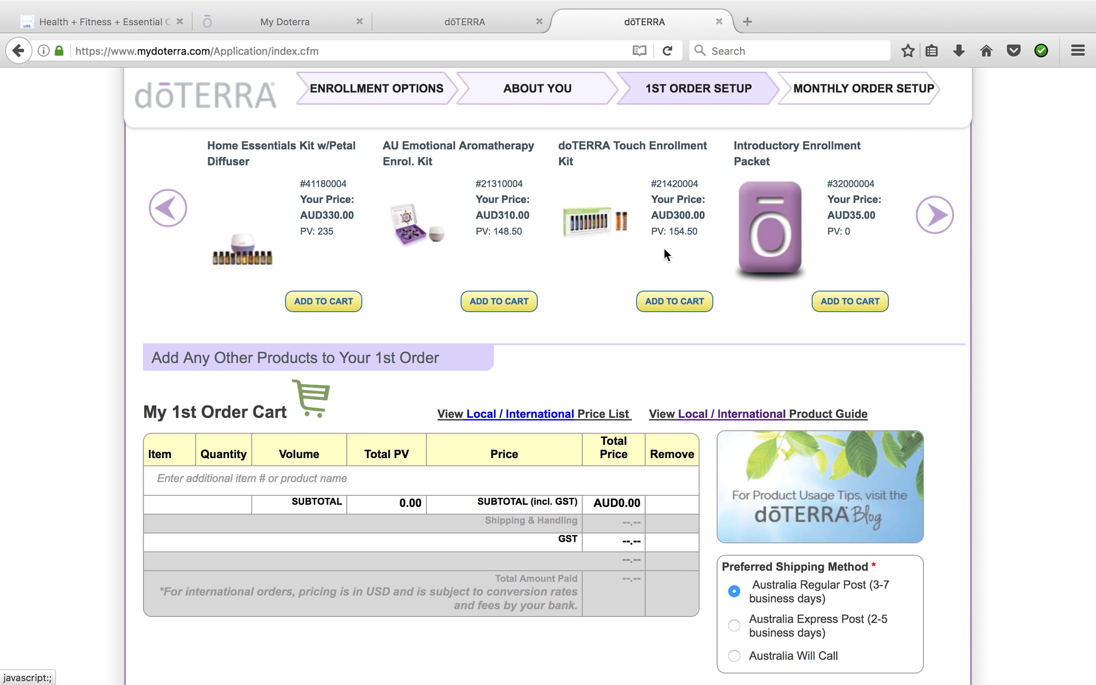
left_click(167, 213)
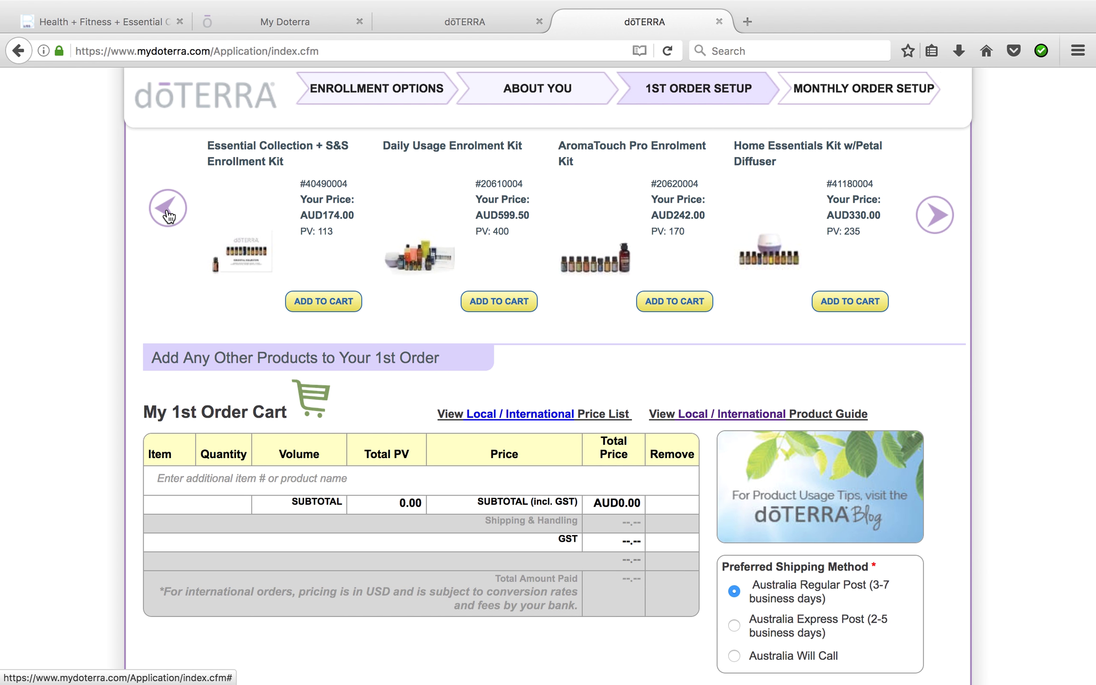
left_click(167, 212)
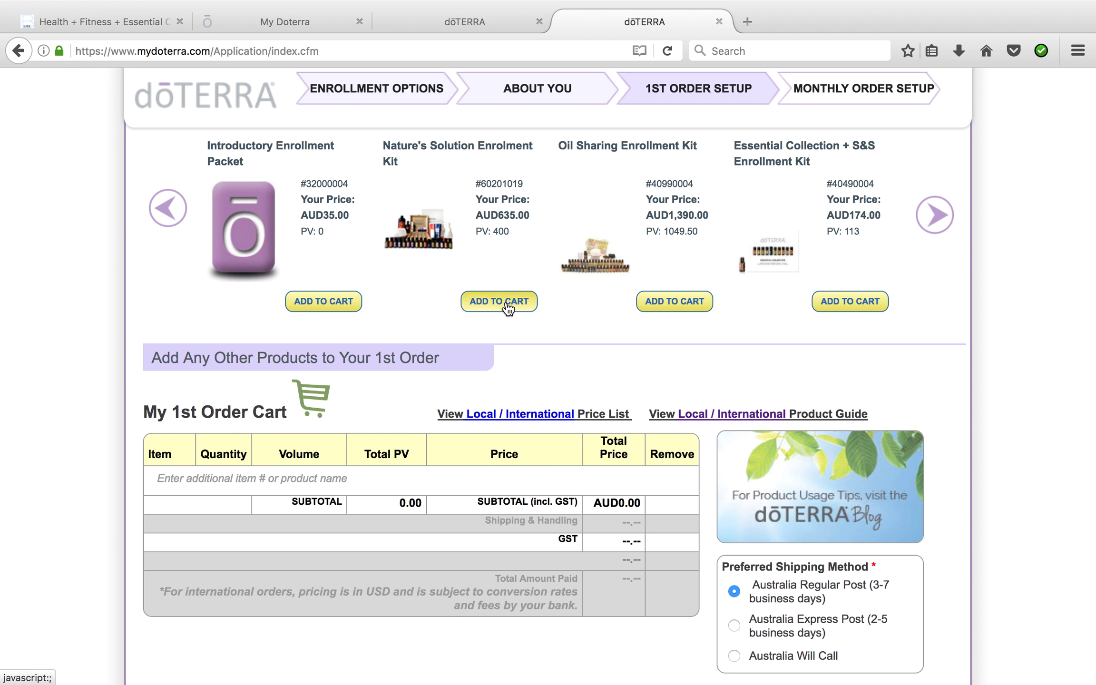
left_click(751, 421)
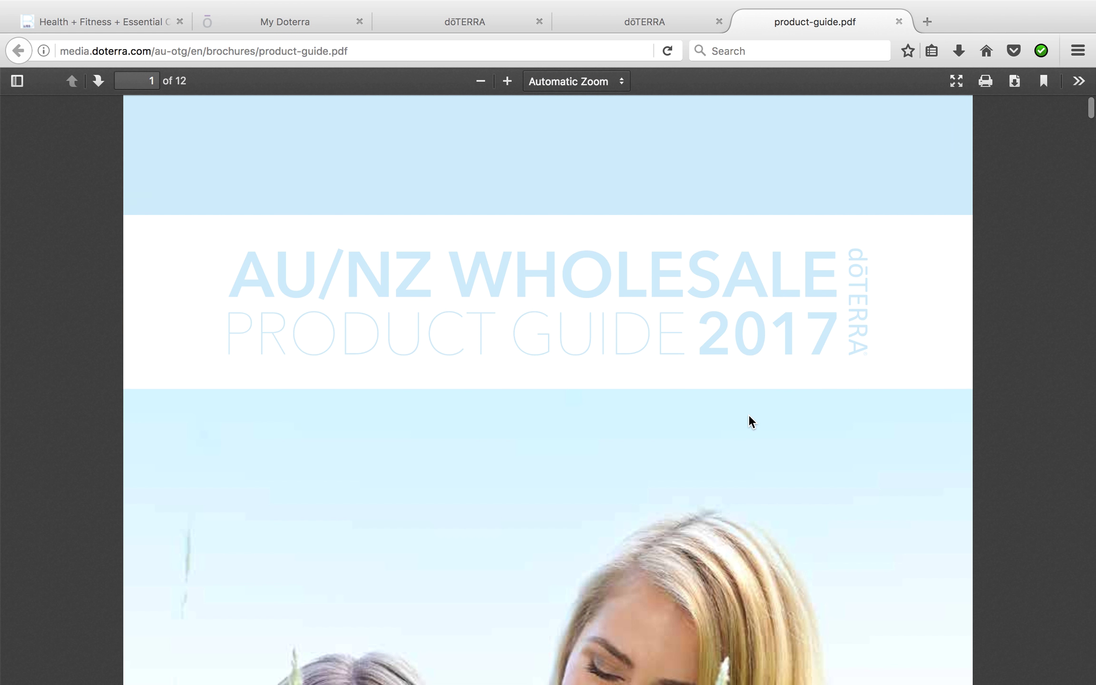
Scroll product-guide.pdf from page 10 to the Kits – Enrolment Kits table on page 11
scroll(748, 409, "down", 5)
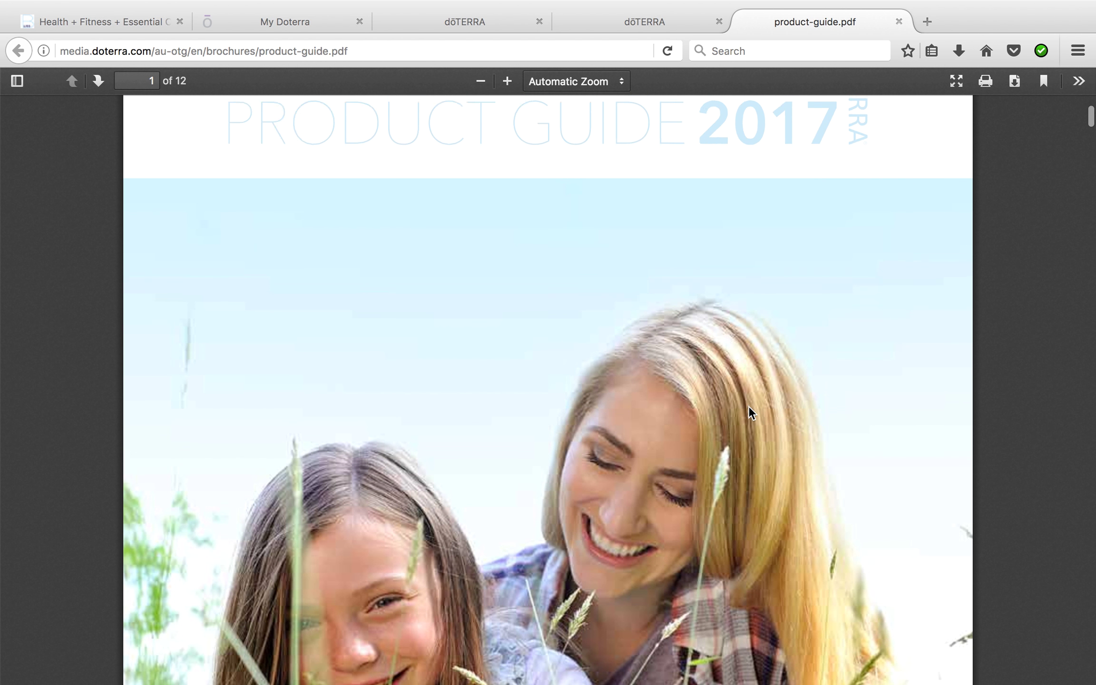
scroll(748, 410, "down", 12)
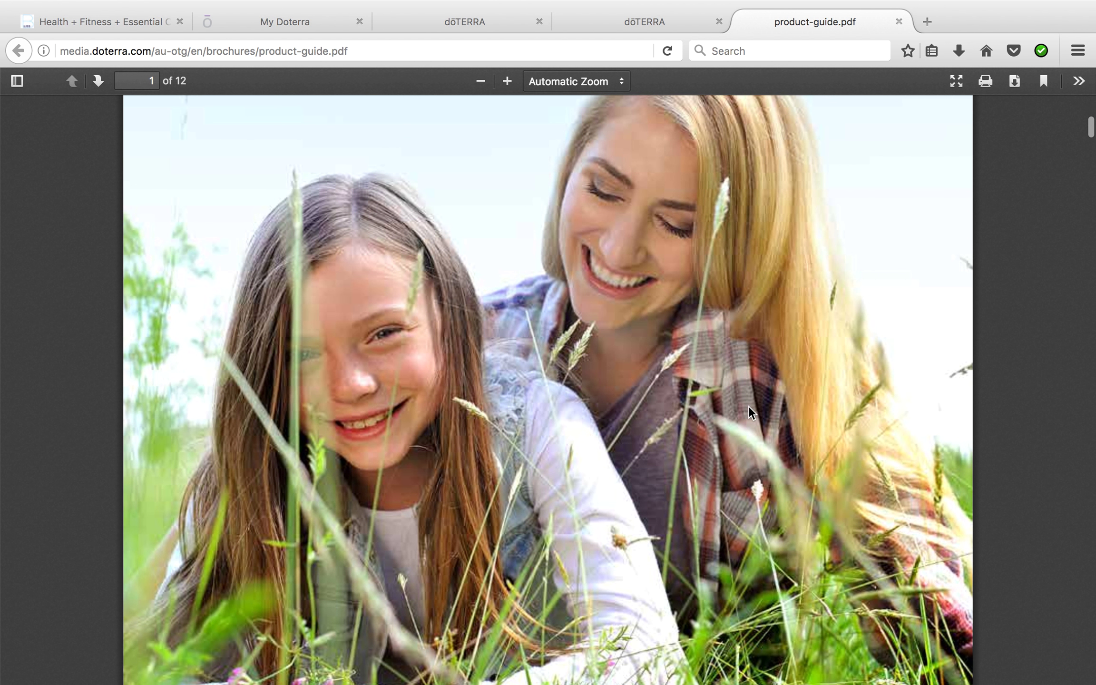
scroll(758, 488, "down", 2)
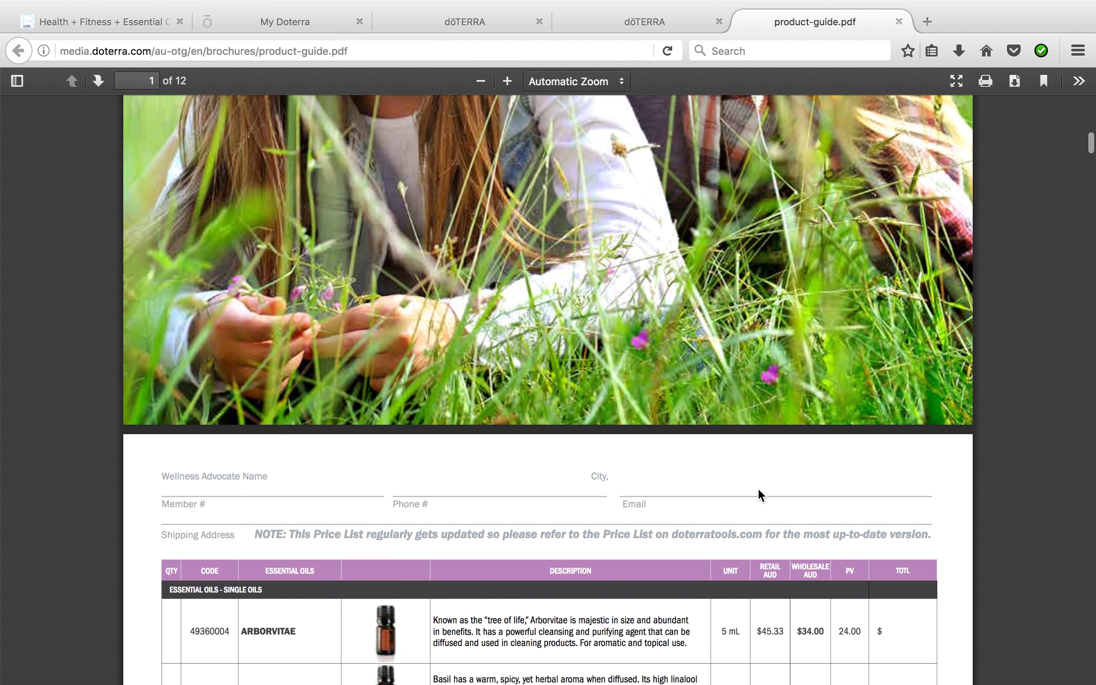
mouse_move(817, 675)
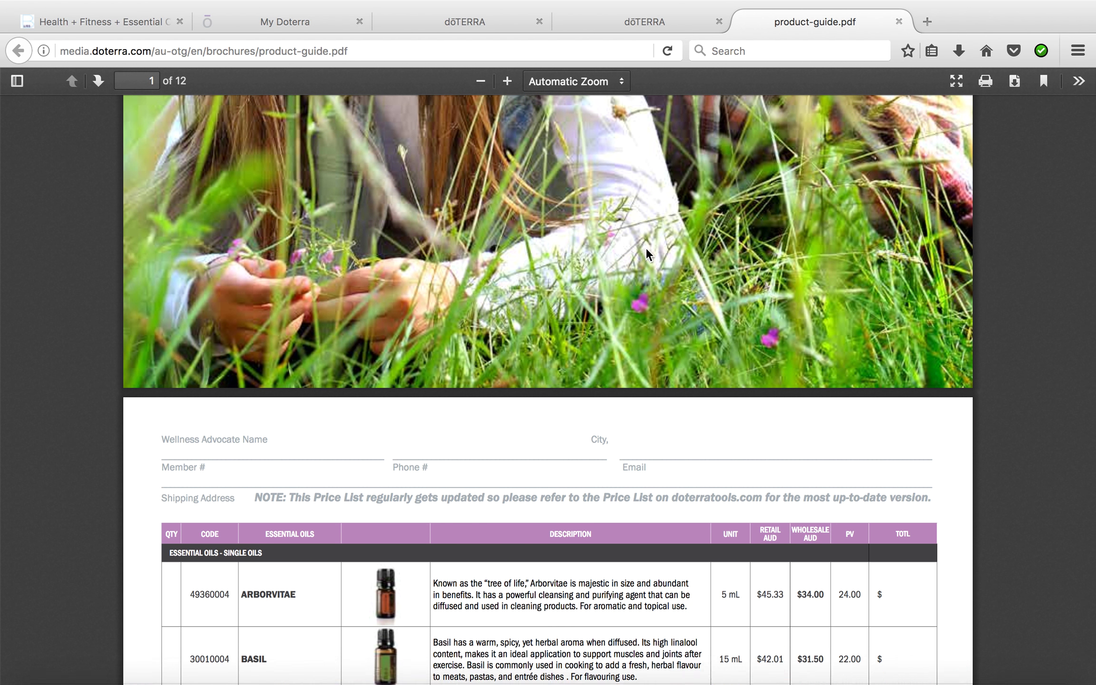
scroll(623, 242, "down", 12)
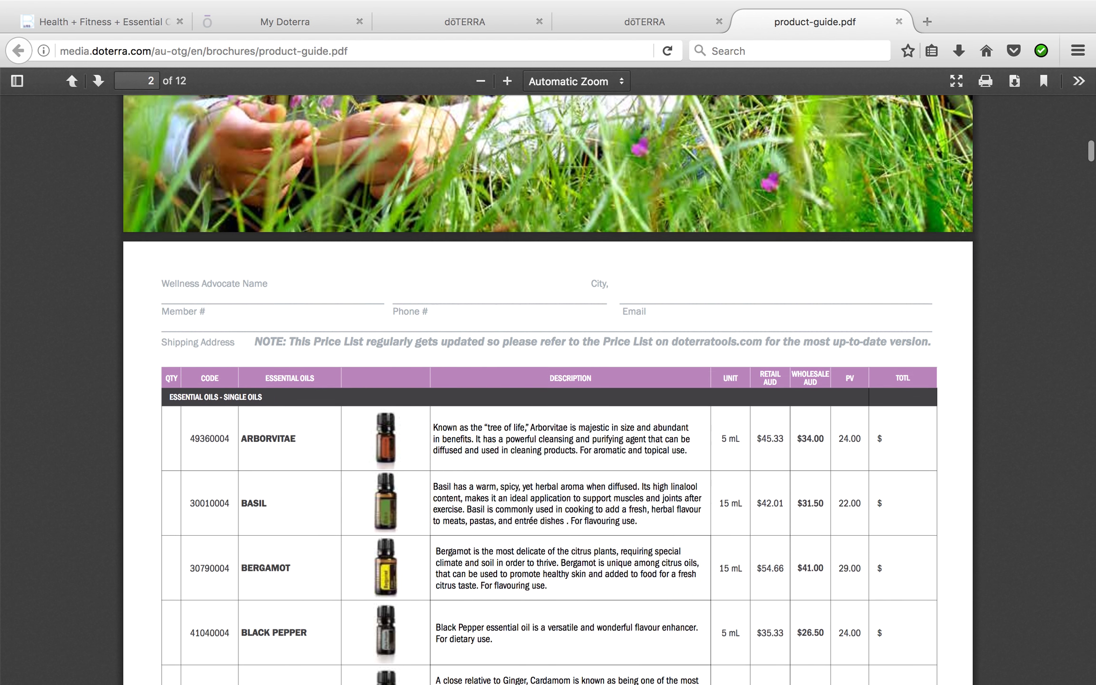
scroll(547, 390, "down", 10)
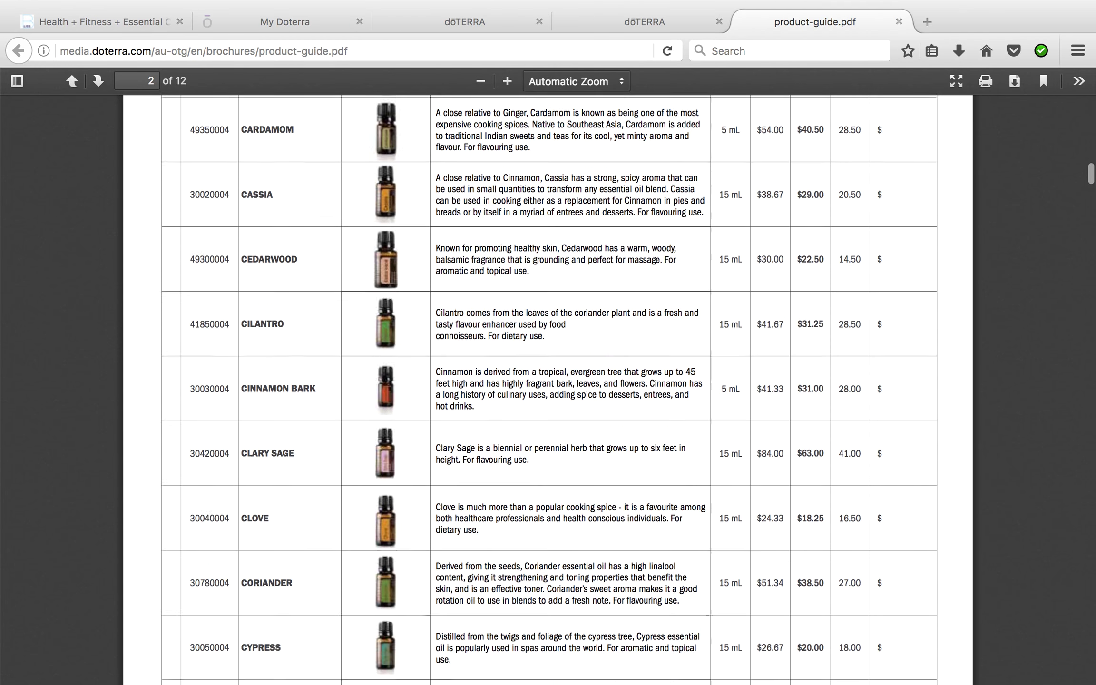
scroll(548, 390, "down", 11)
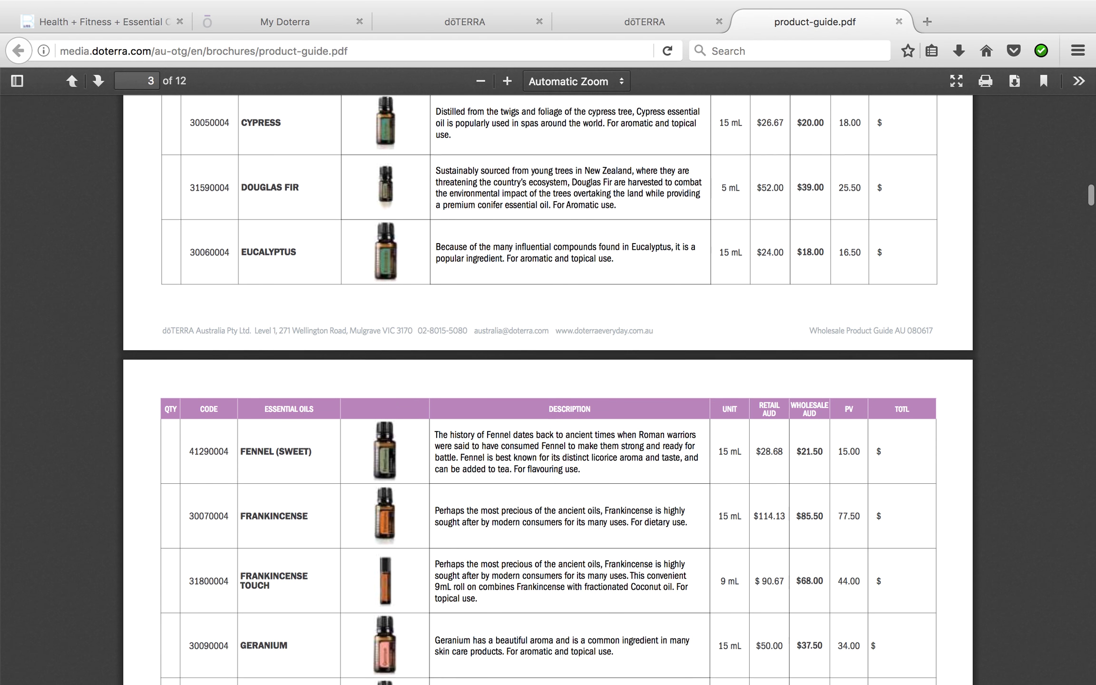
scroll(548, 390, "down", 17)
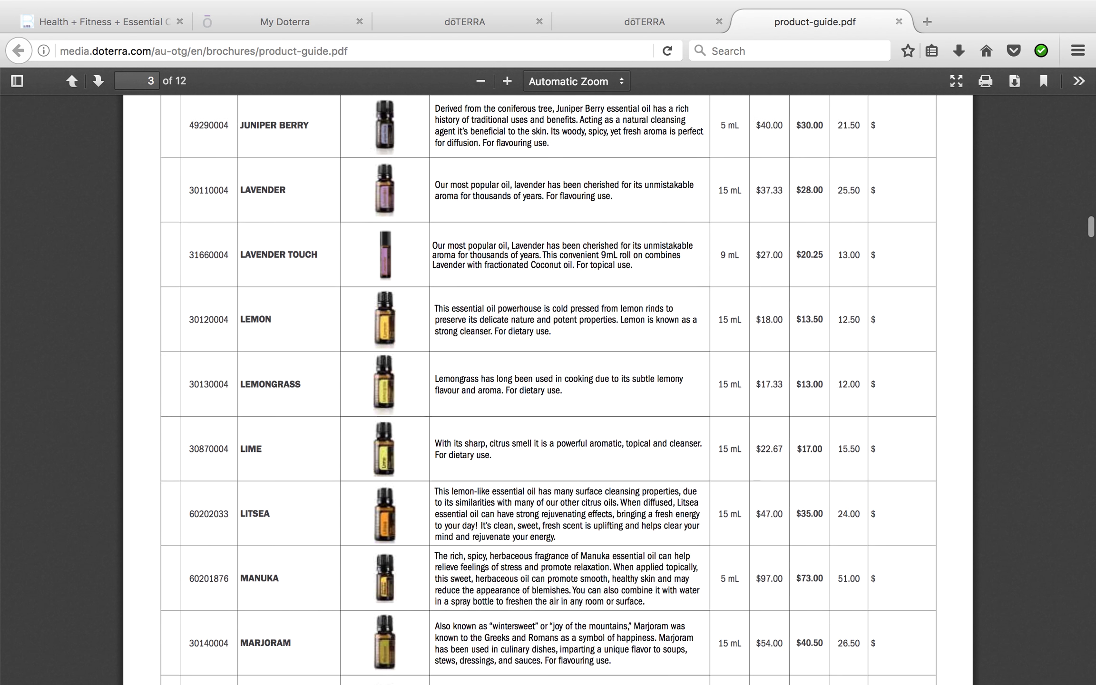
scroll(548, 390, "down", 11)
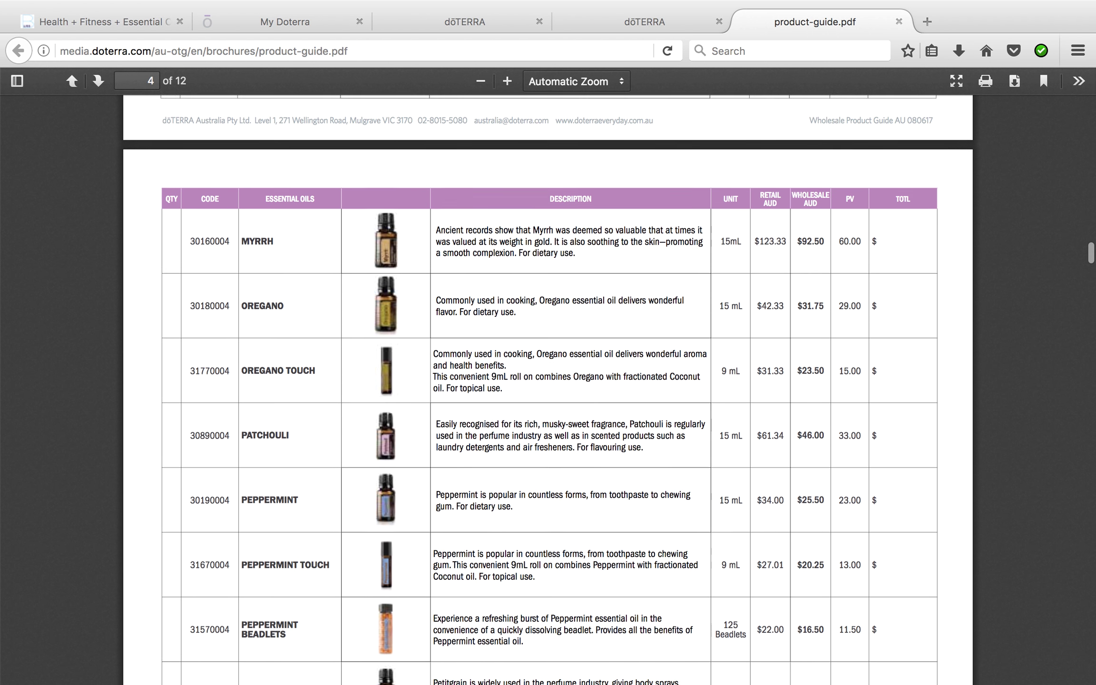
scroll(548, 390, "down", 1)
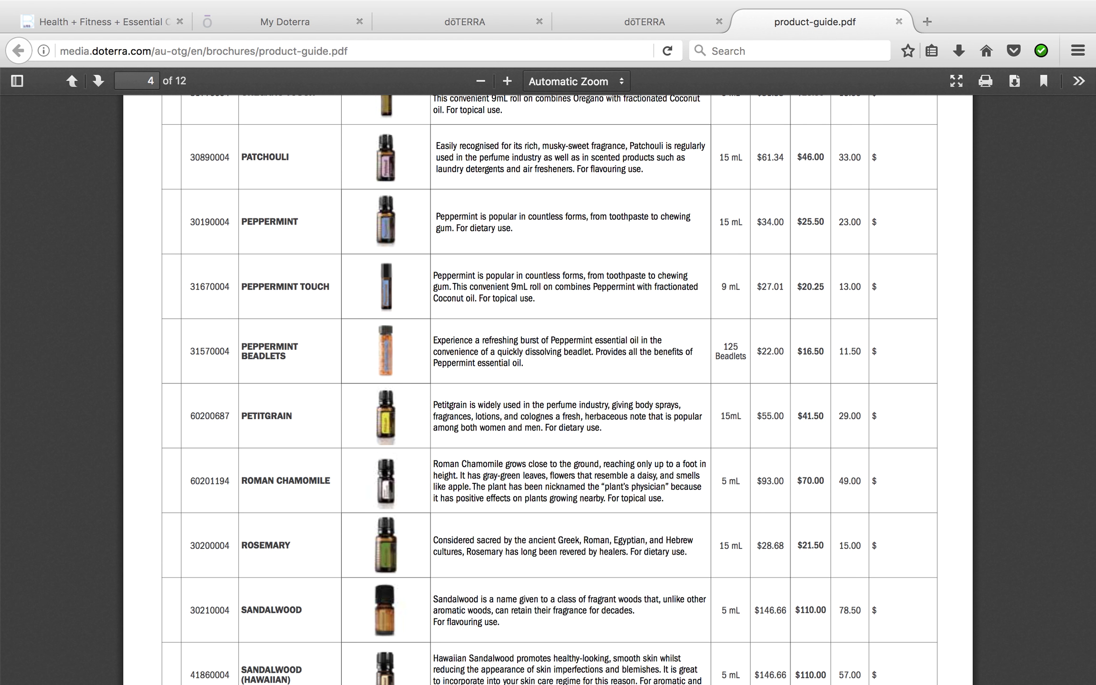
scroll(548, 390, "down", 4)
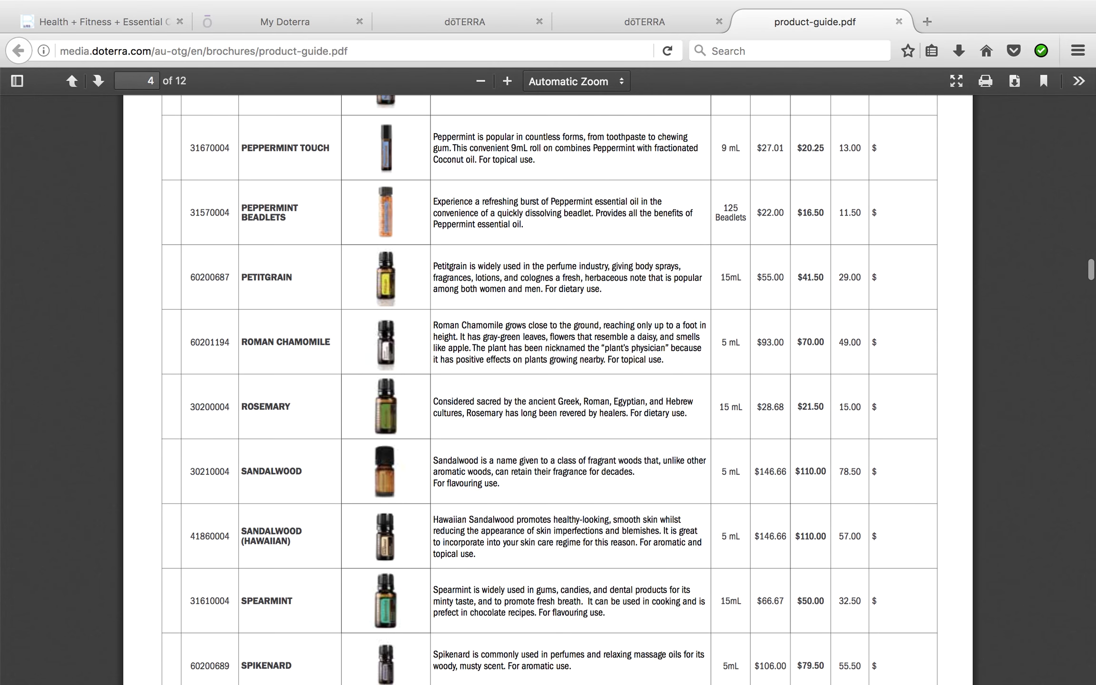
scroll(548, 390, "down", 10)
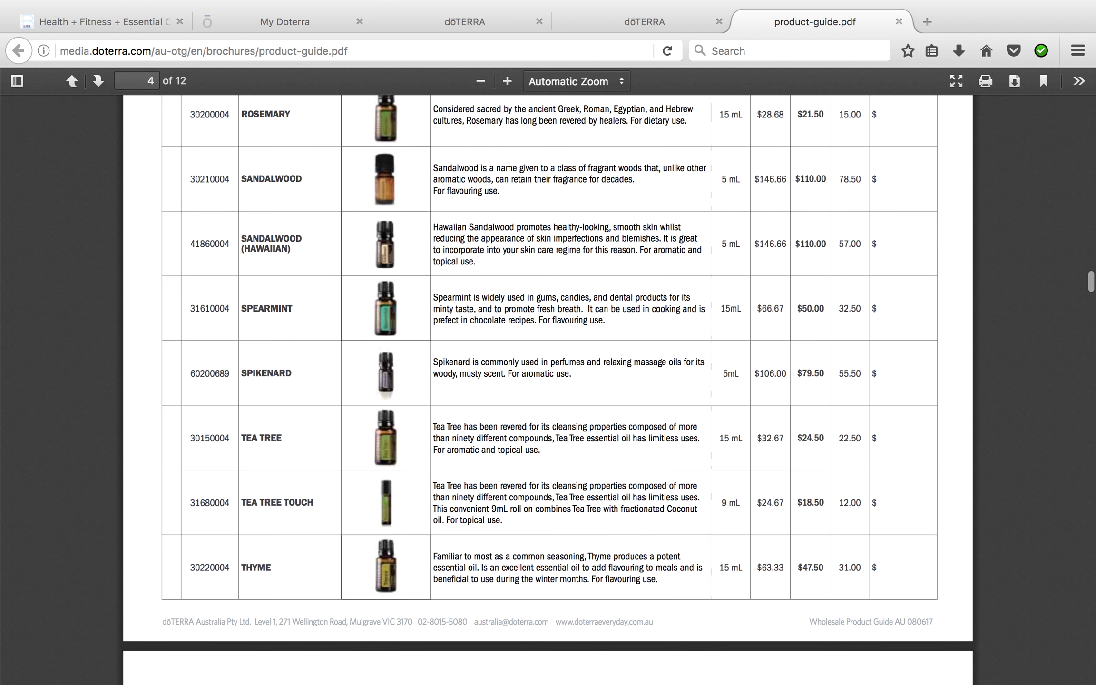
scroll(548, 390, "down", 8)
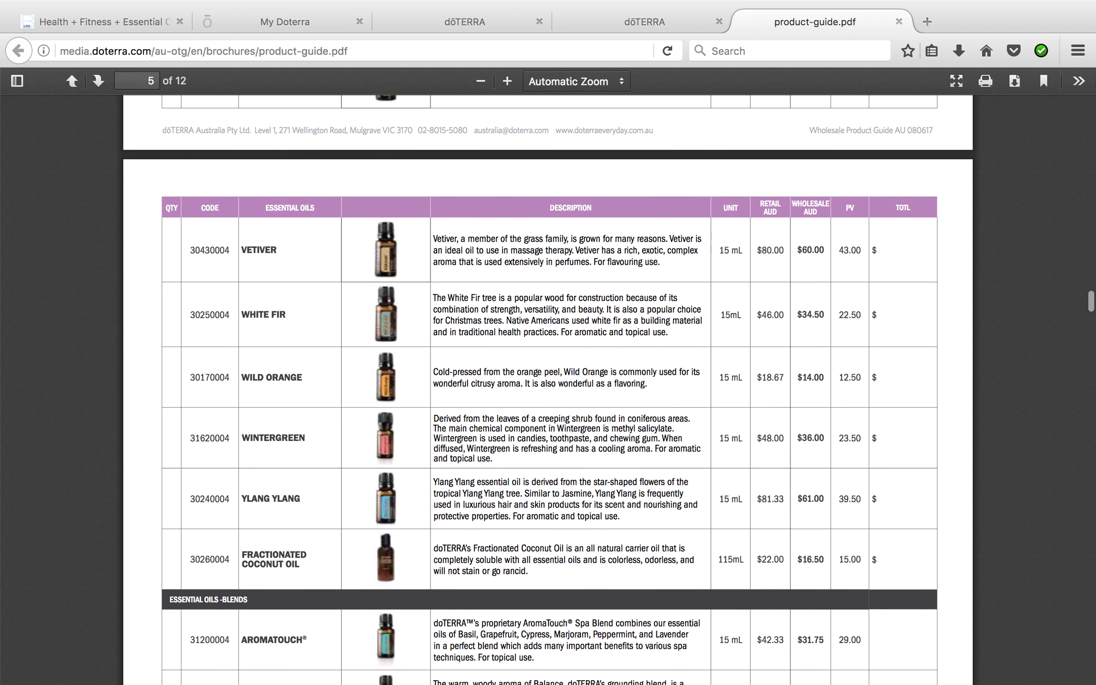
scroll(548, 390, "down", 15)
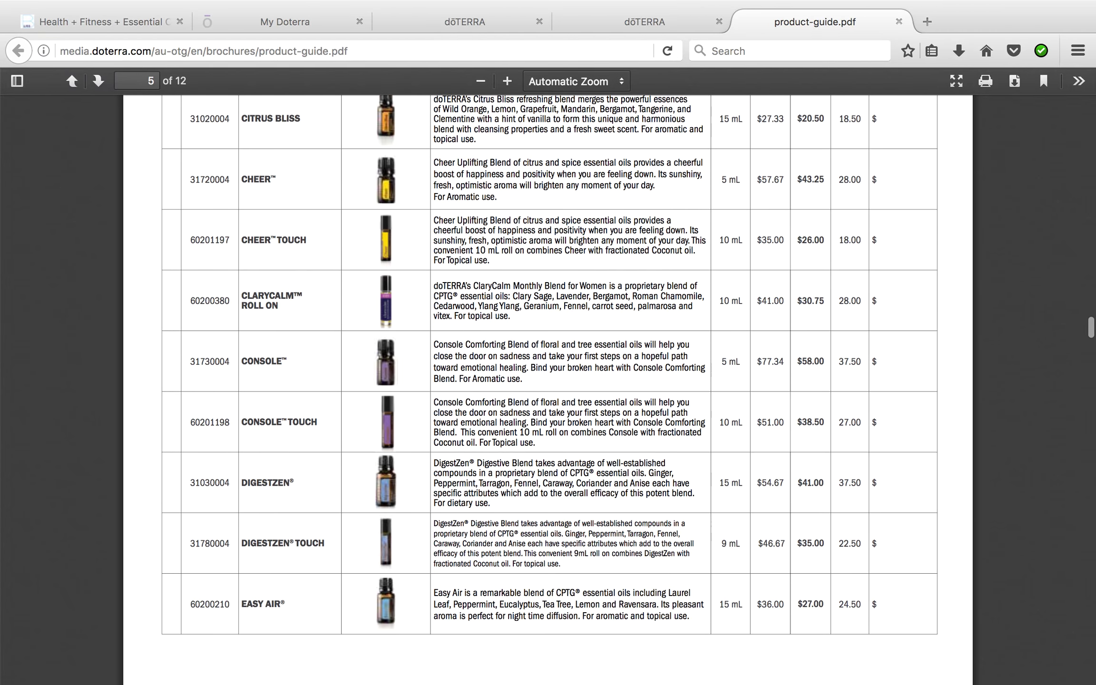
scroll(548, 391, "down", 14)
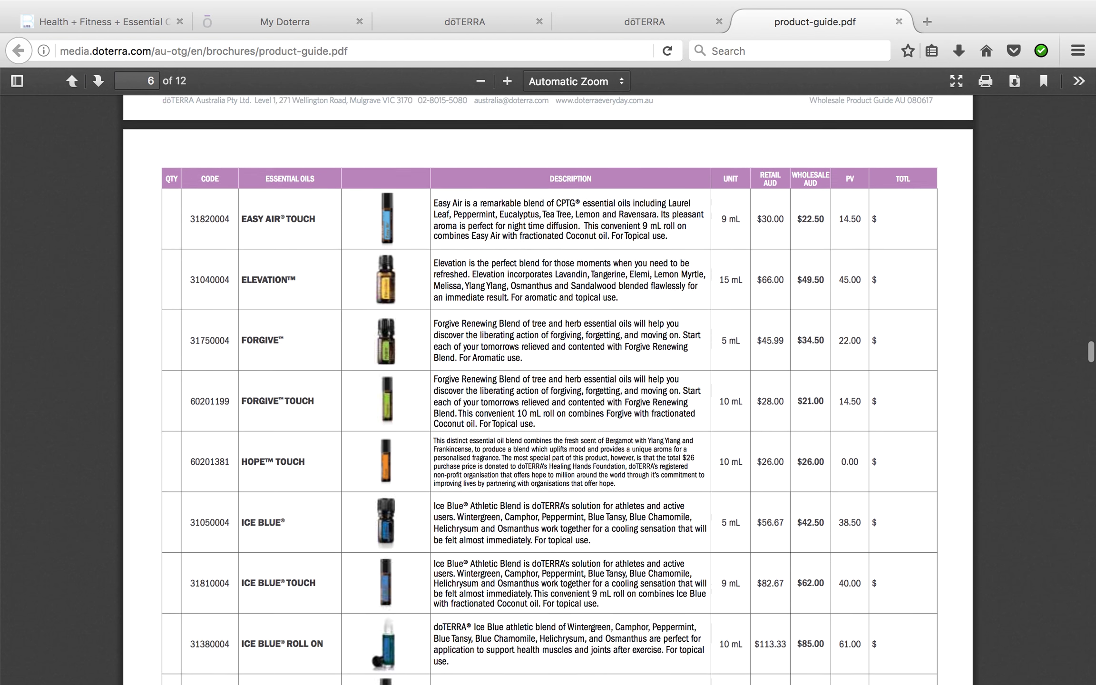
scroll(548, 390, "down", 9)
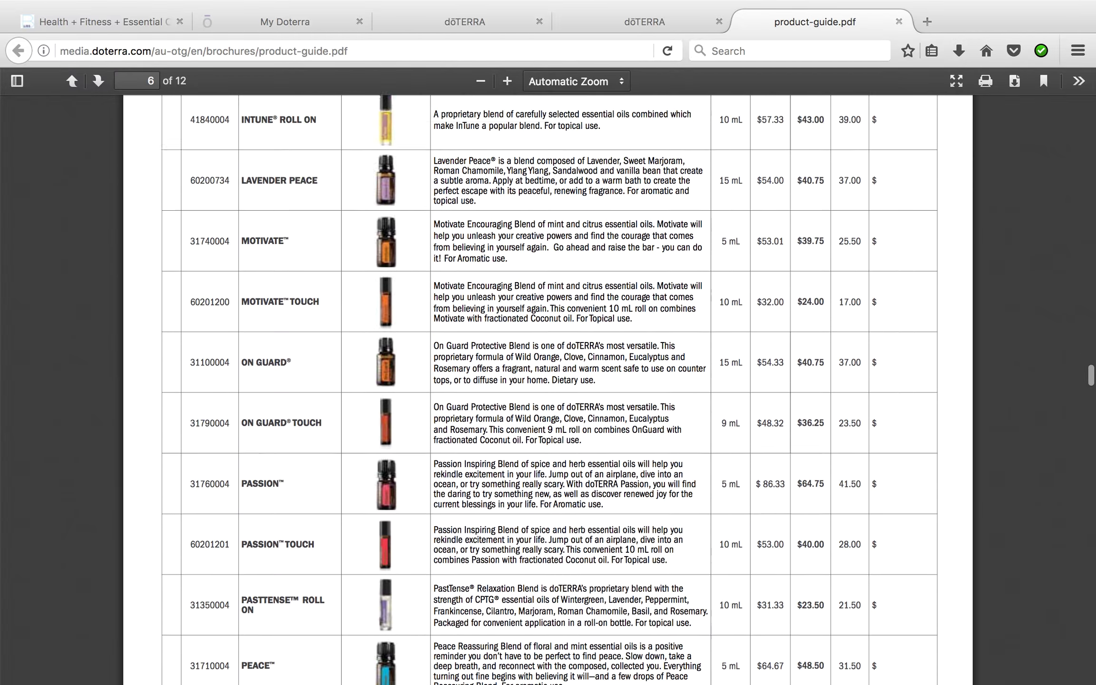
scroll(548, 390, "down", 6)
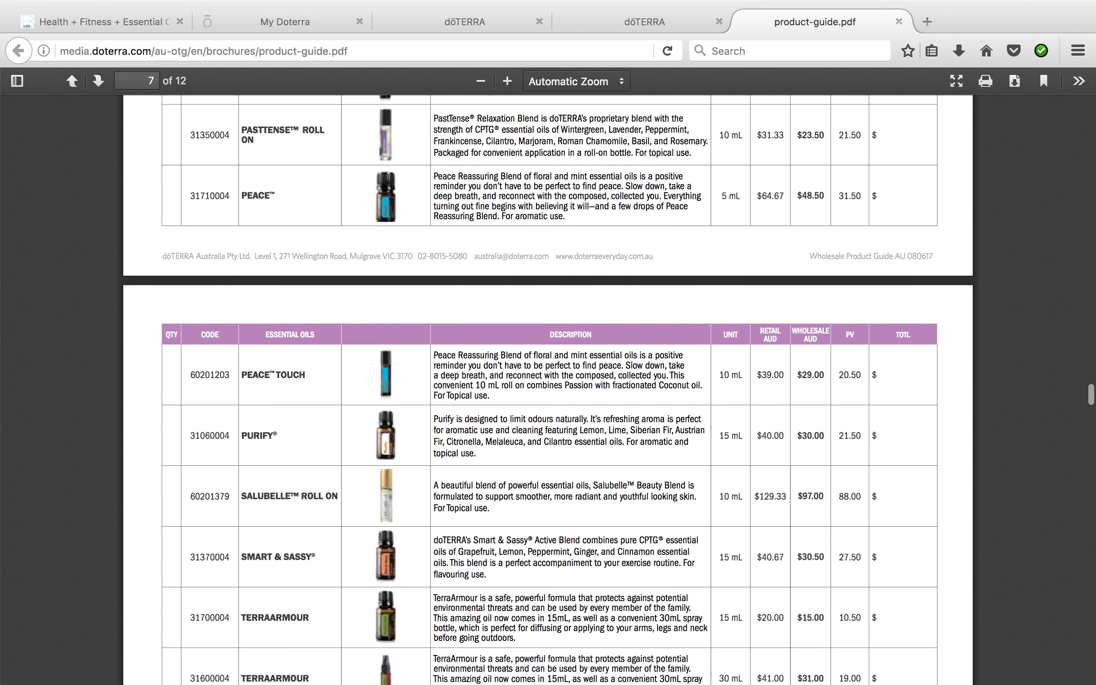
scroll(548, 390, "down", 20)
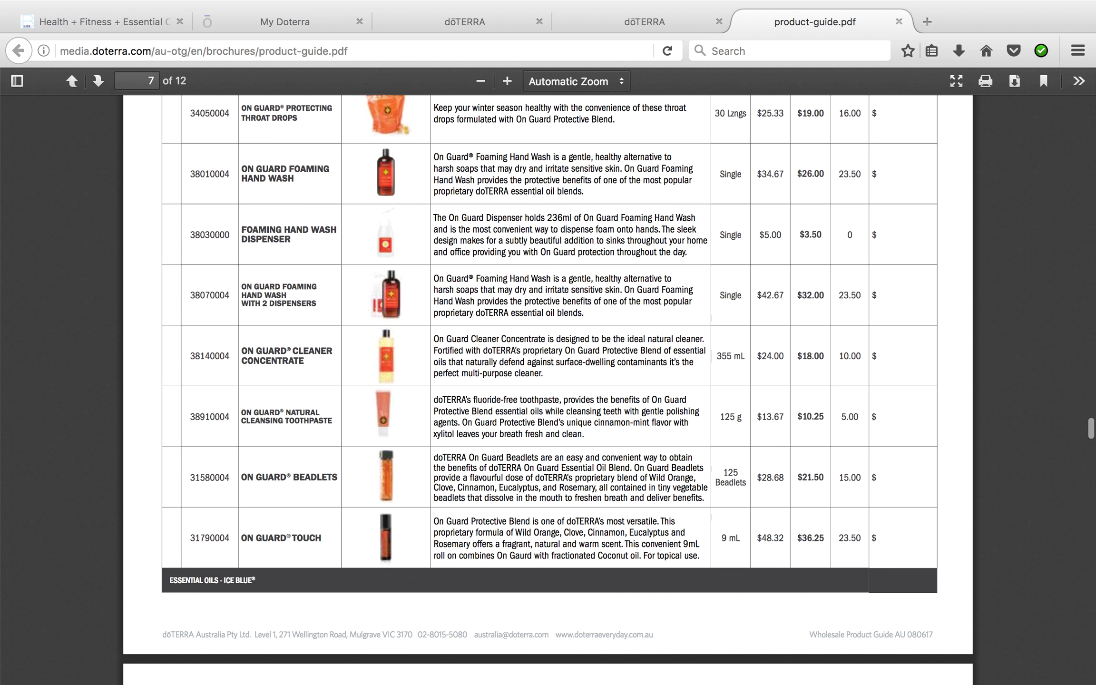
scroll(548, 390, "down", 10)
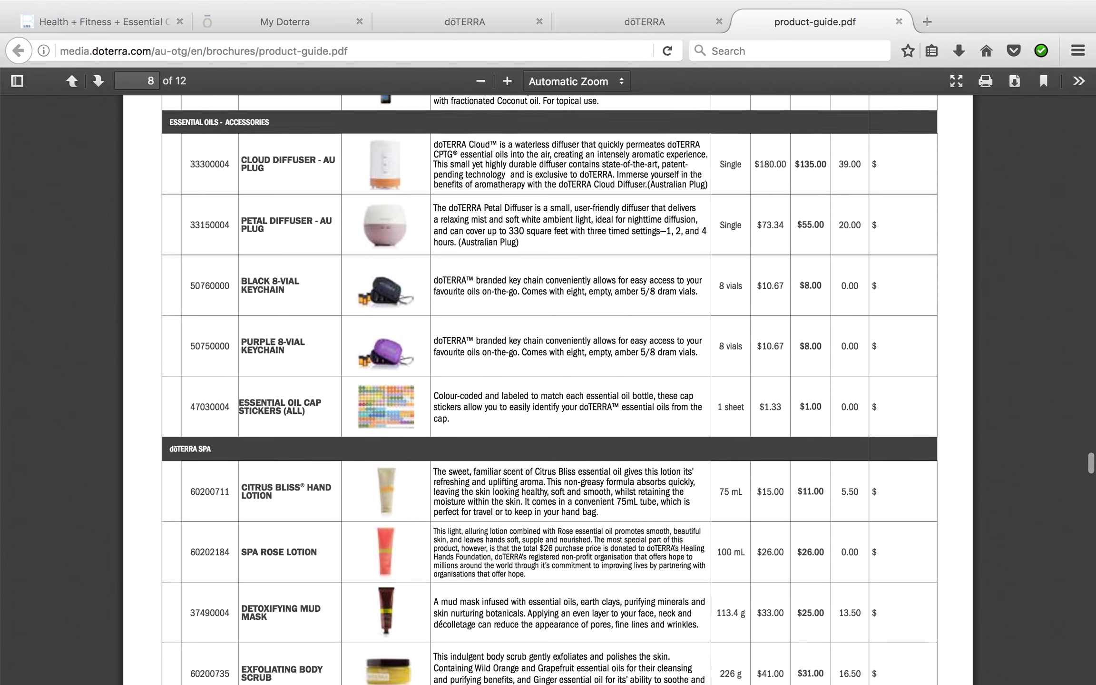
scroll(548, 390, "down", 15)
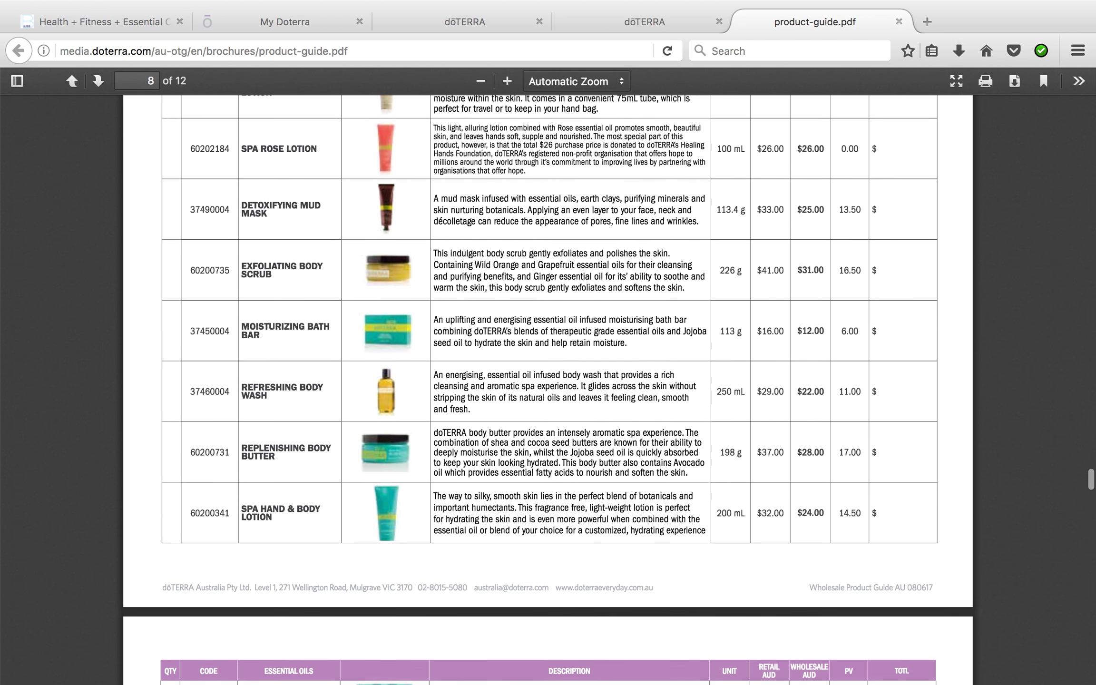
scroll(548, 390, "down", 14)
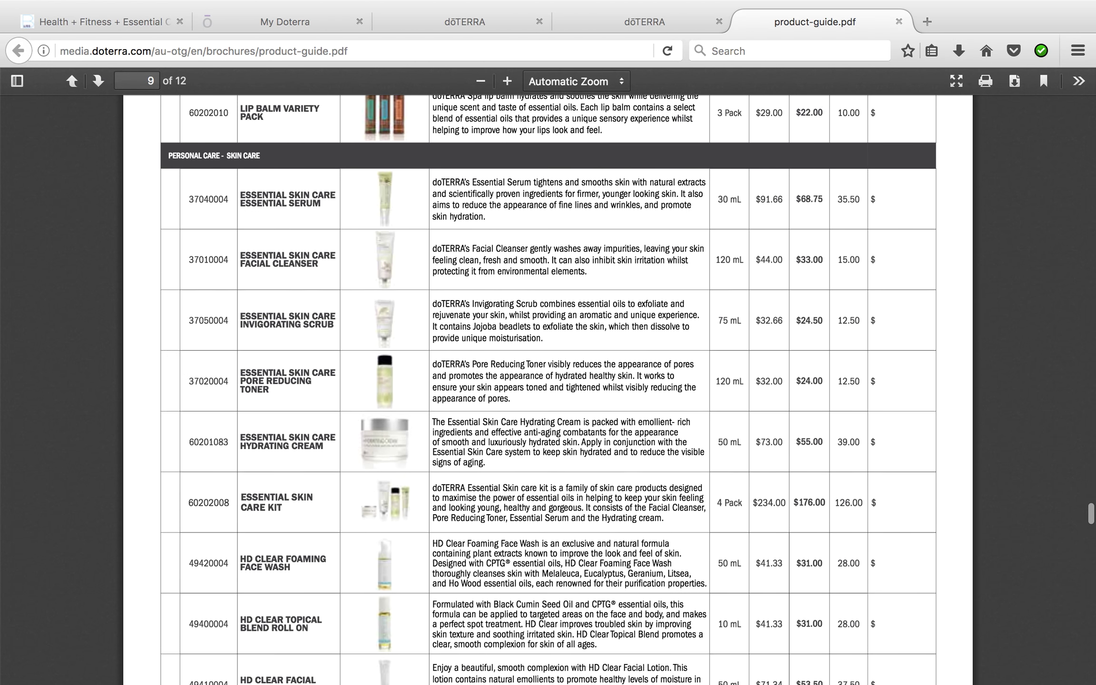
scroll(547, 390, "down", 10)
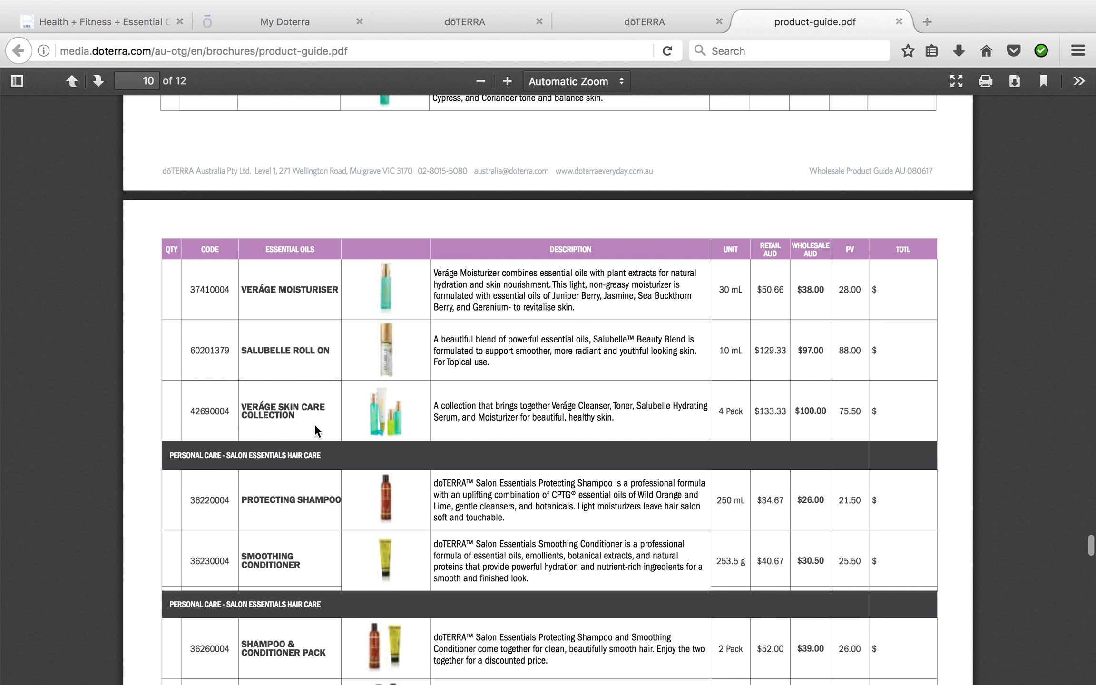
scroll(356, 443, "down", 5)
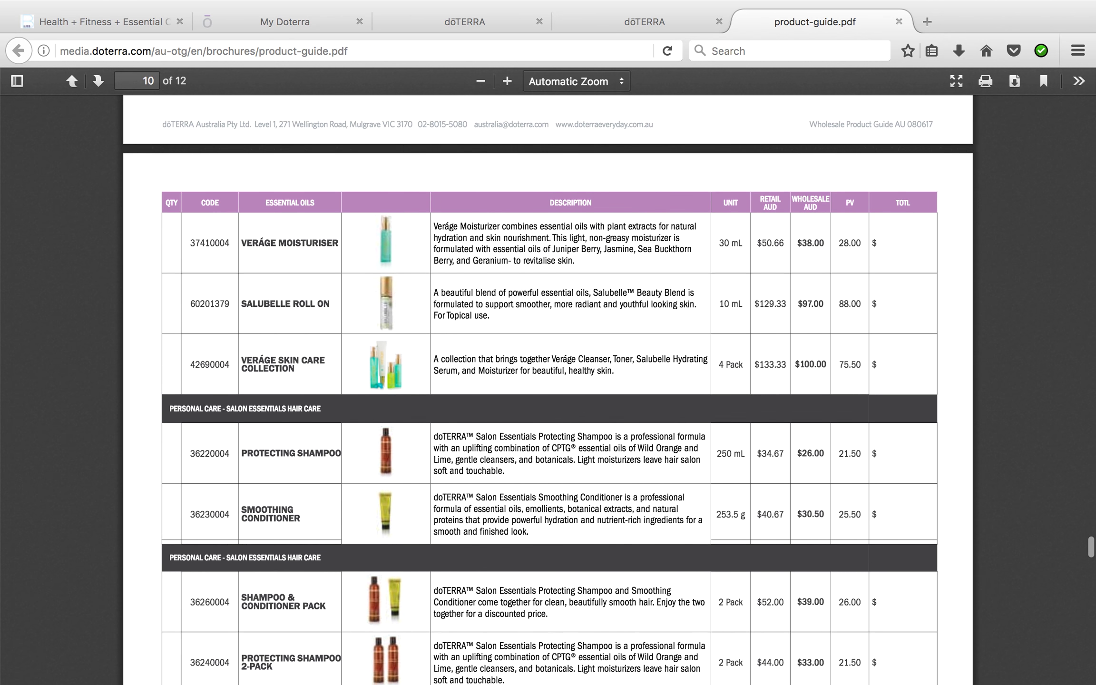
scroll(210, 459, "down", 1)
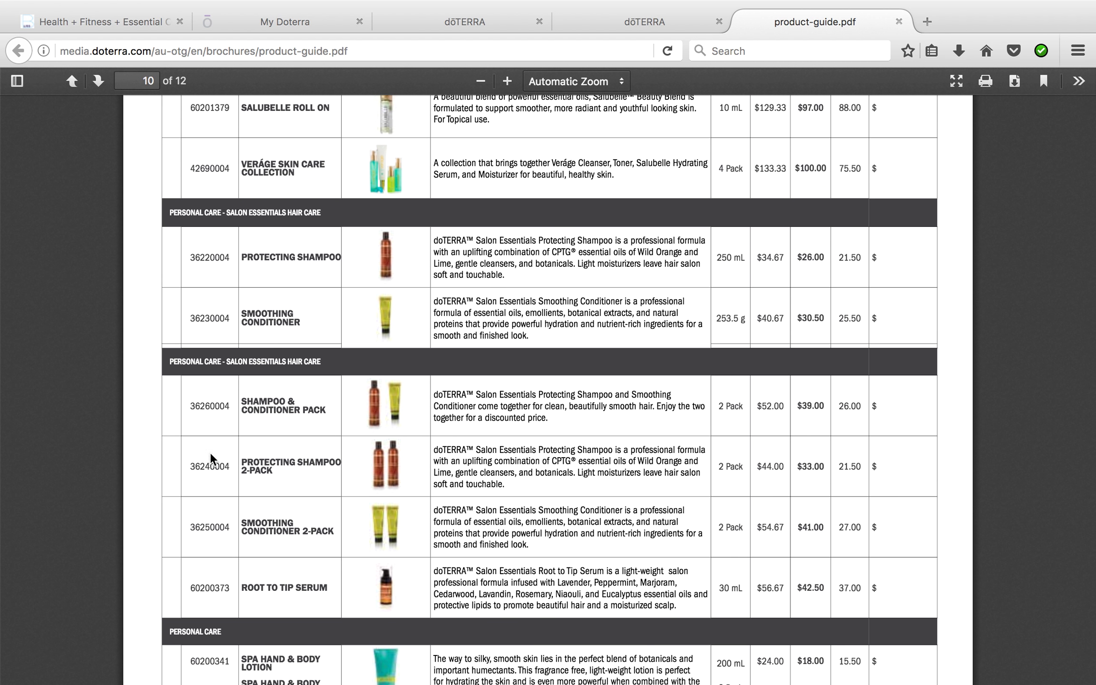
scroll(325, 456, "down", 10)
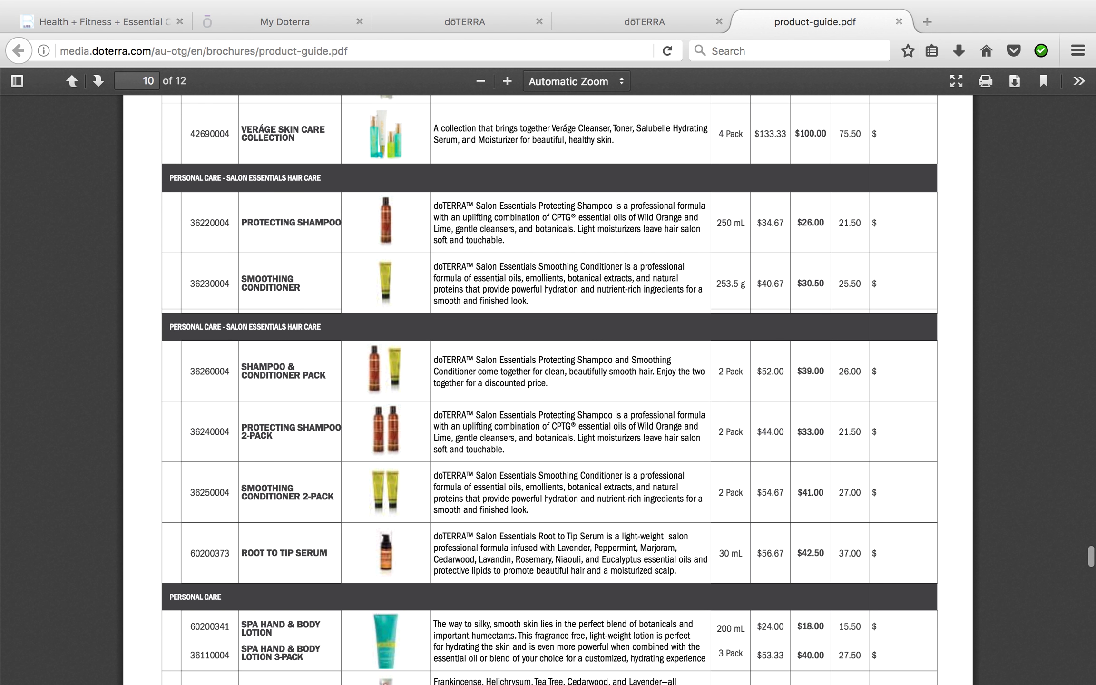
scroll(547, 381, "down", 4)
scroll(547, 381, "down", 7)
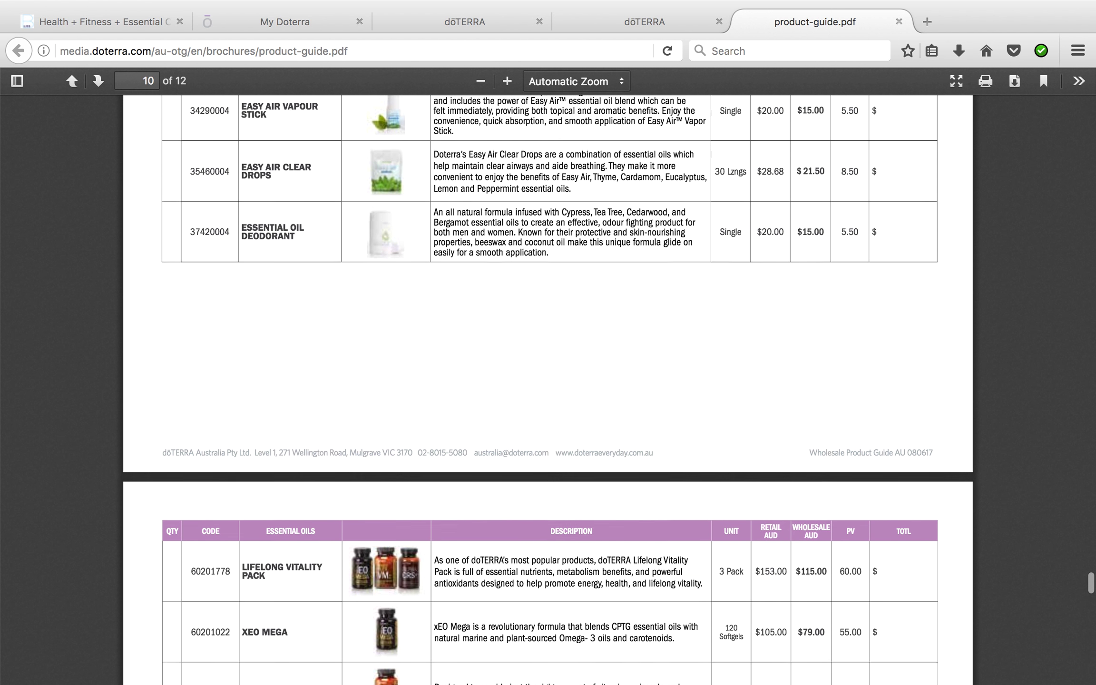
scroll(547, 381, "down", 7)
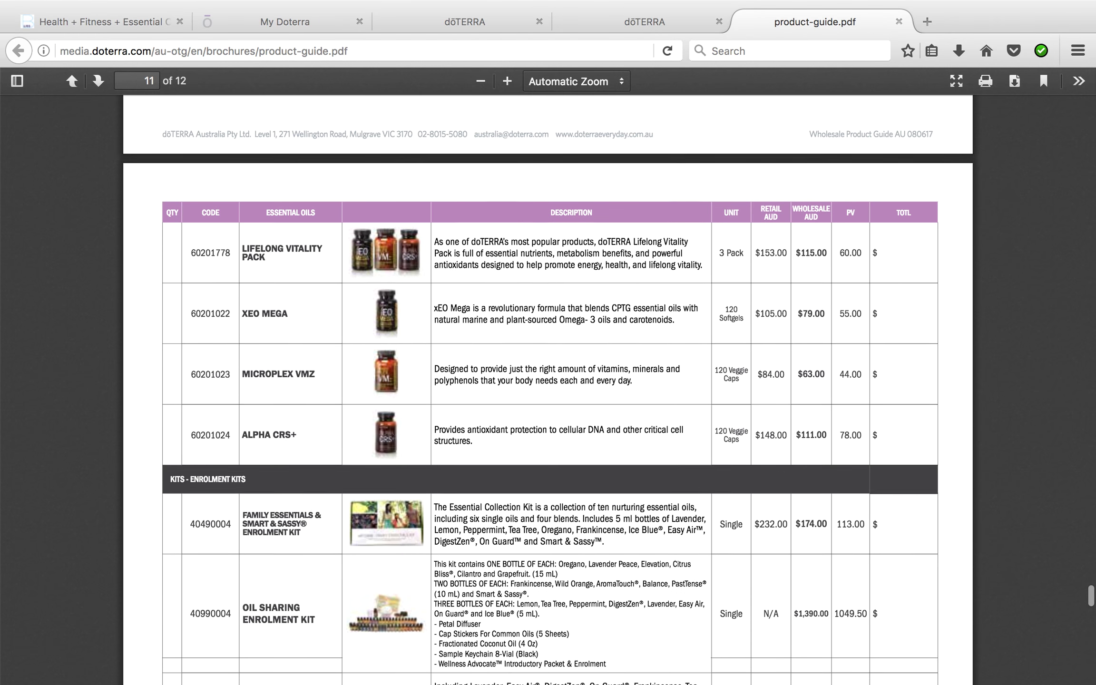
scroll(547, 380, "down", 4)
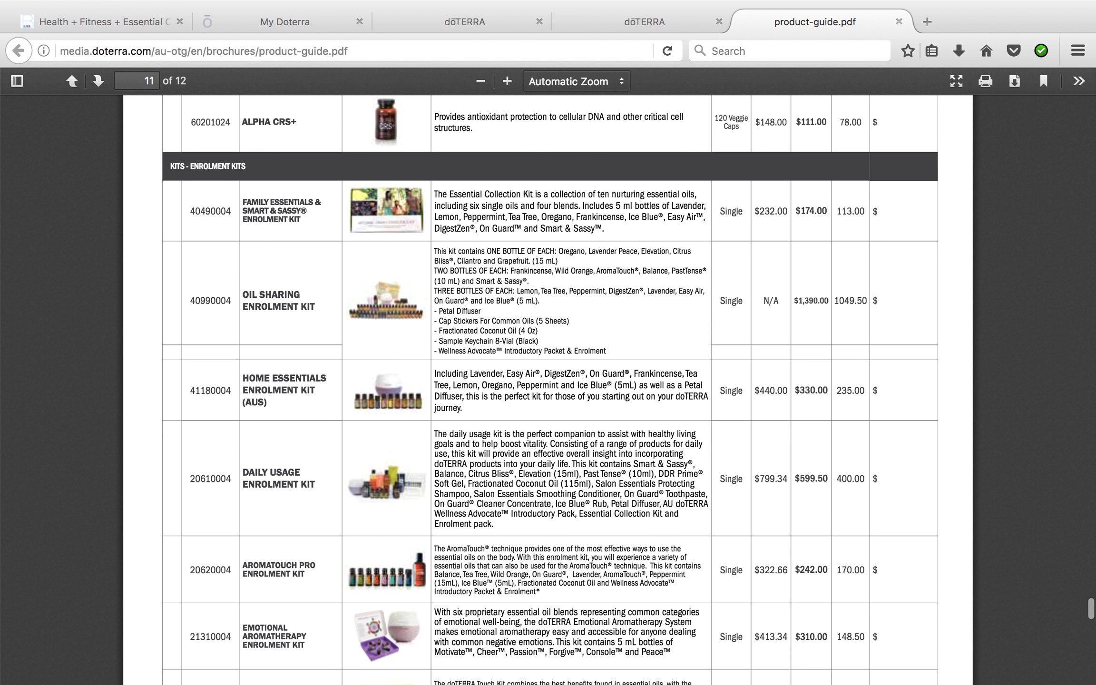
scroll(547, 381, "up", 1)
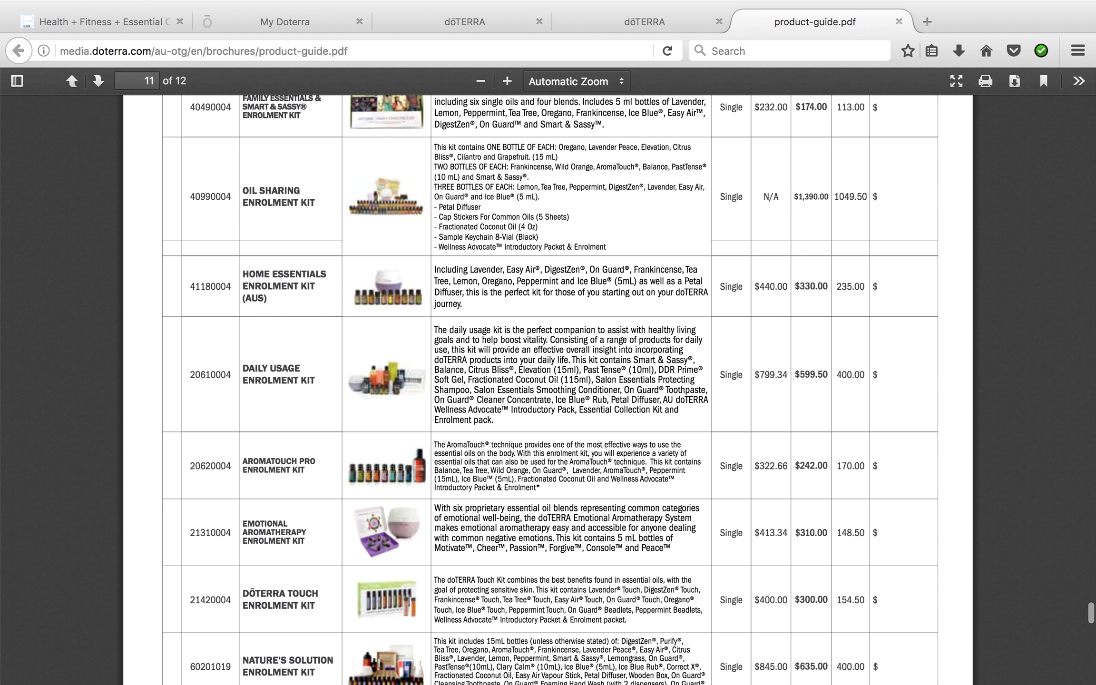
scroll(547, 380, "up", 2)
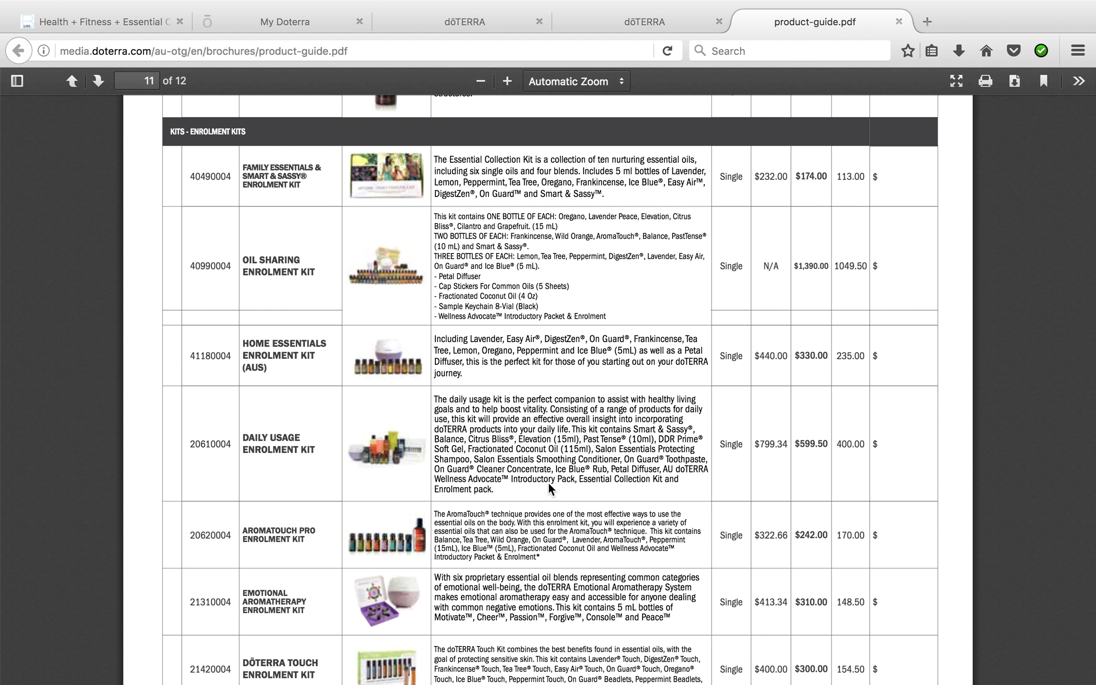
scroll(549, 488, "down", 1)
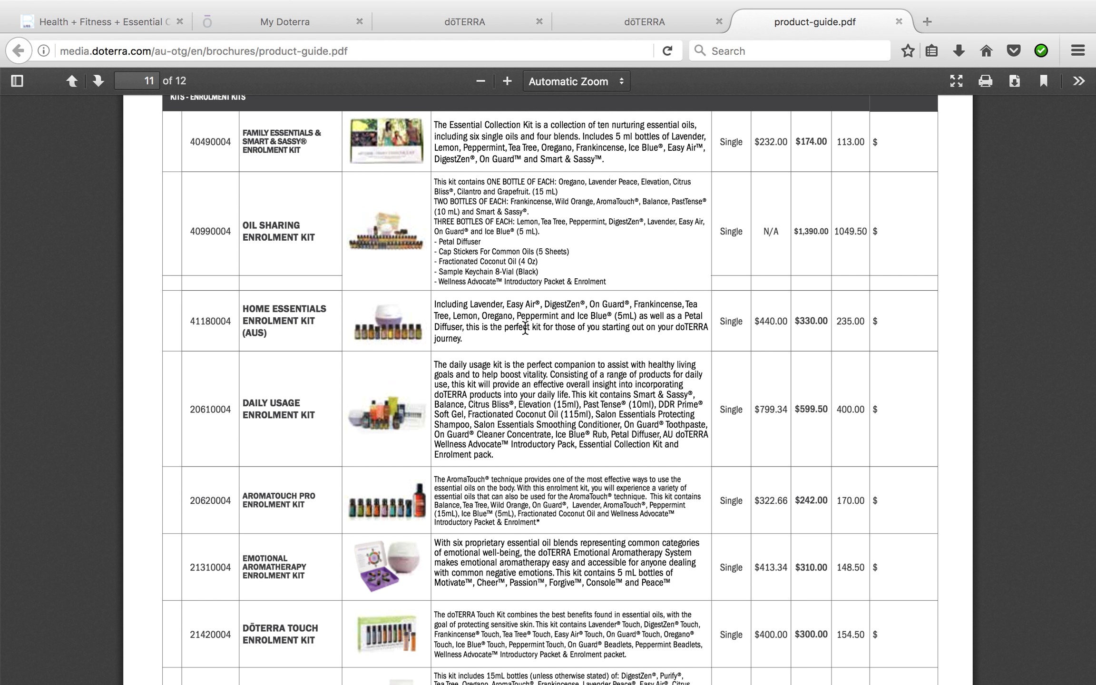
scroll(423, 336, "up", 3)
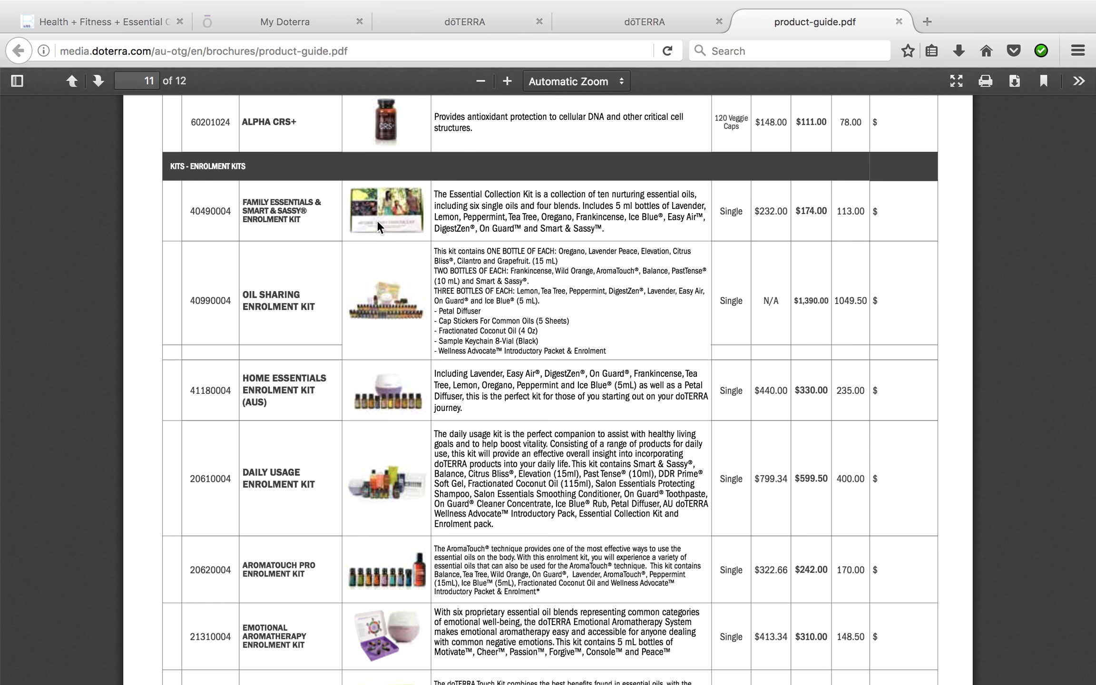
scroll(376, 220, "down", 3)
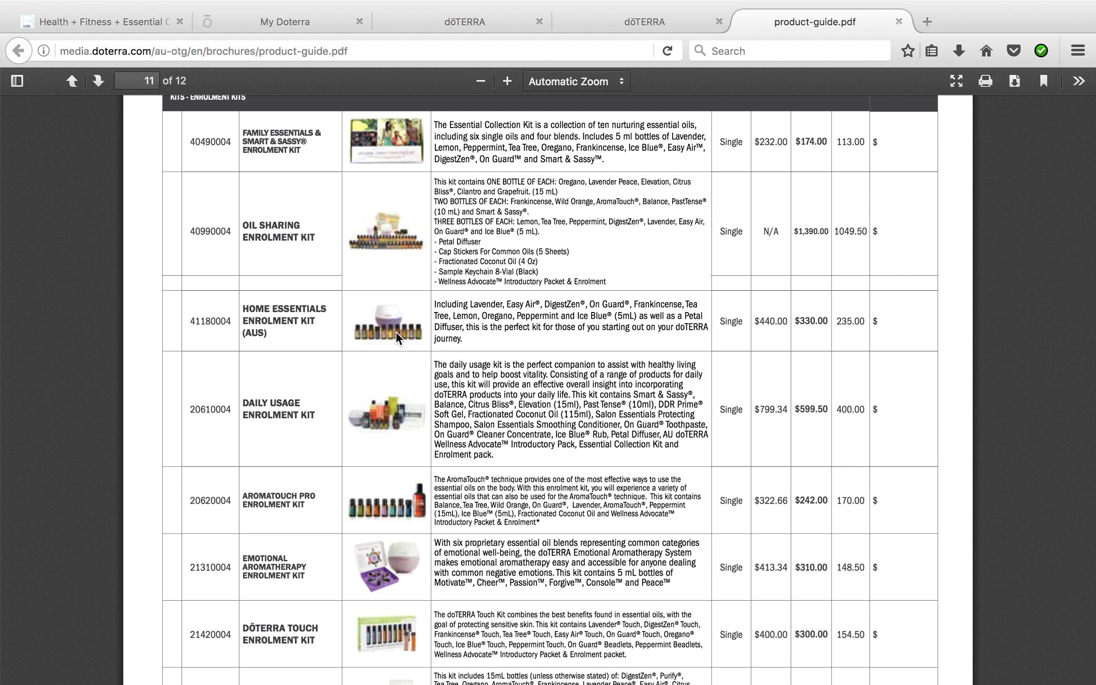
scroll(396, 331, "down", 7)
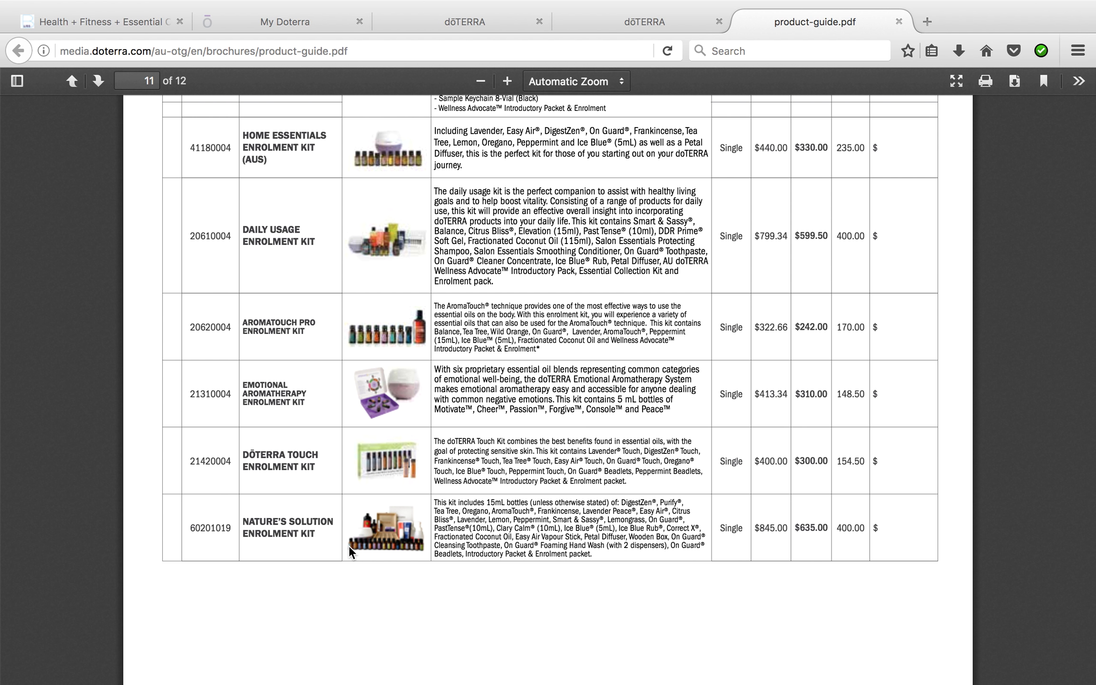
Return to the doTERRA 1st Order Setup tab listing Nature's Solution Enrolment Kit at AUD635.00
scroll(348, 545, "up", 1)
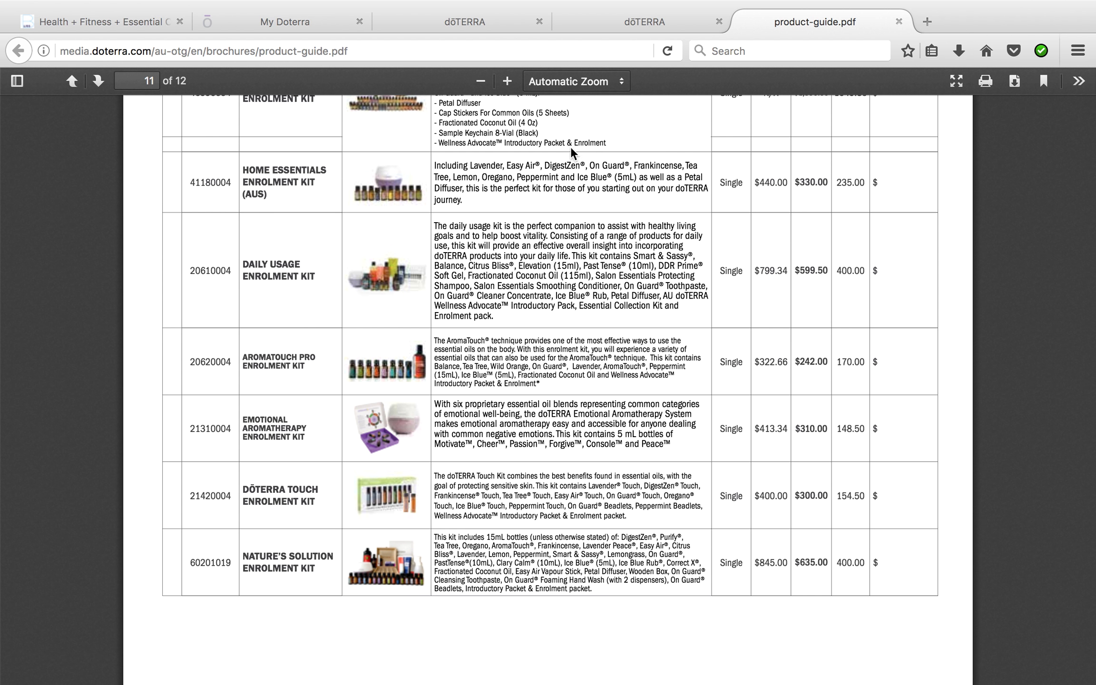
left_click(663, 19)
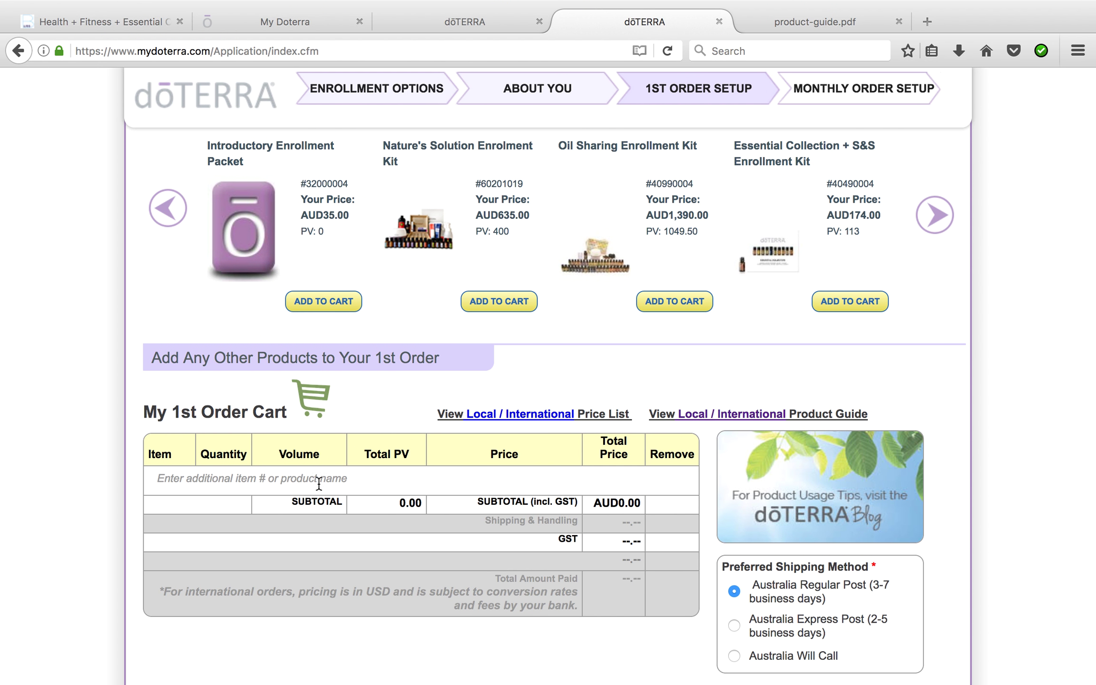
Add Lemongrass Essential Oil 15ml (#30130004) to the 1st order cart
left_click(303, 478)
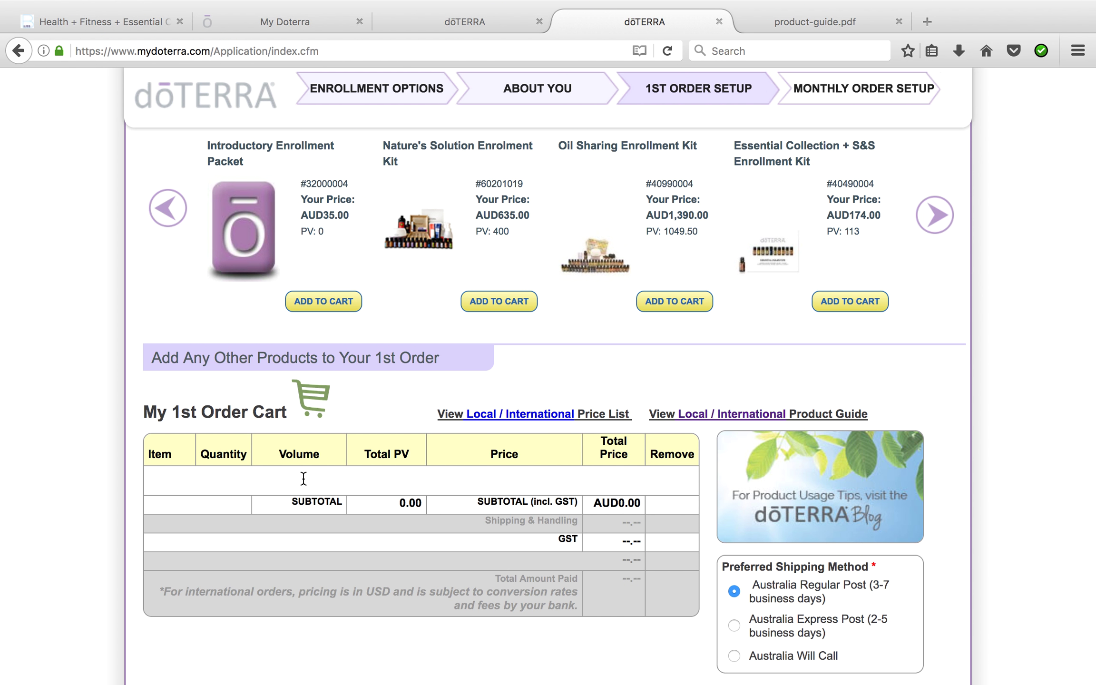
type("Lemongrass")
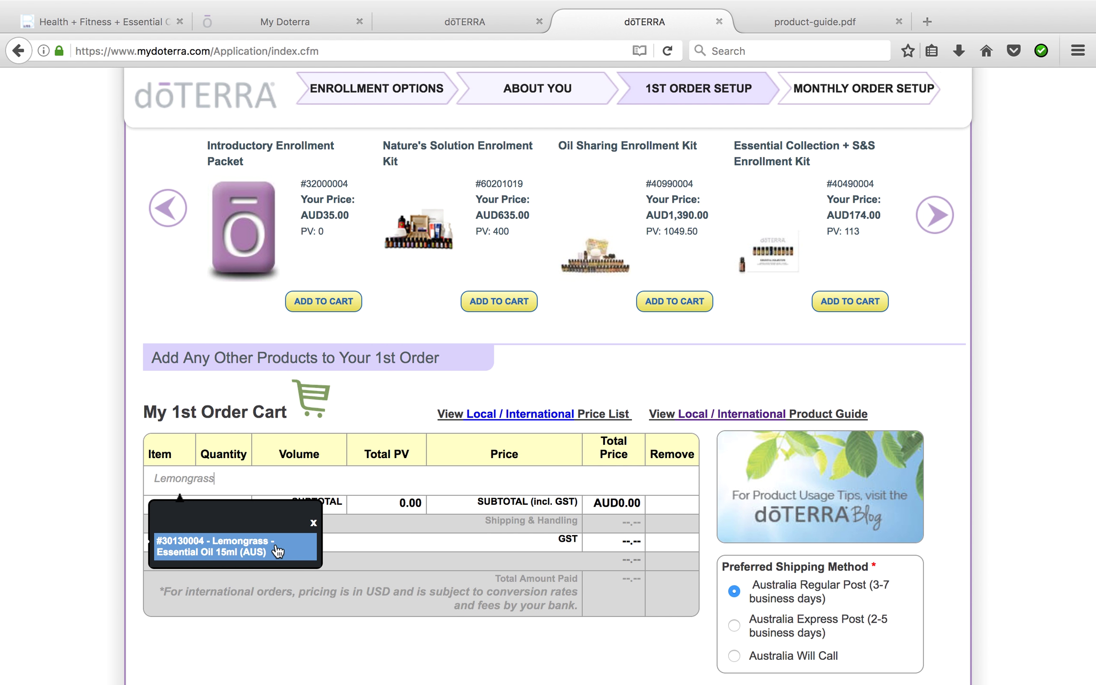
right_click(270, 551)
left_click(227, 554)
left_click(224, 548)
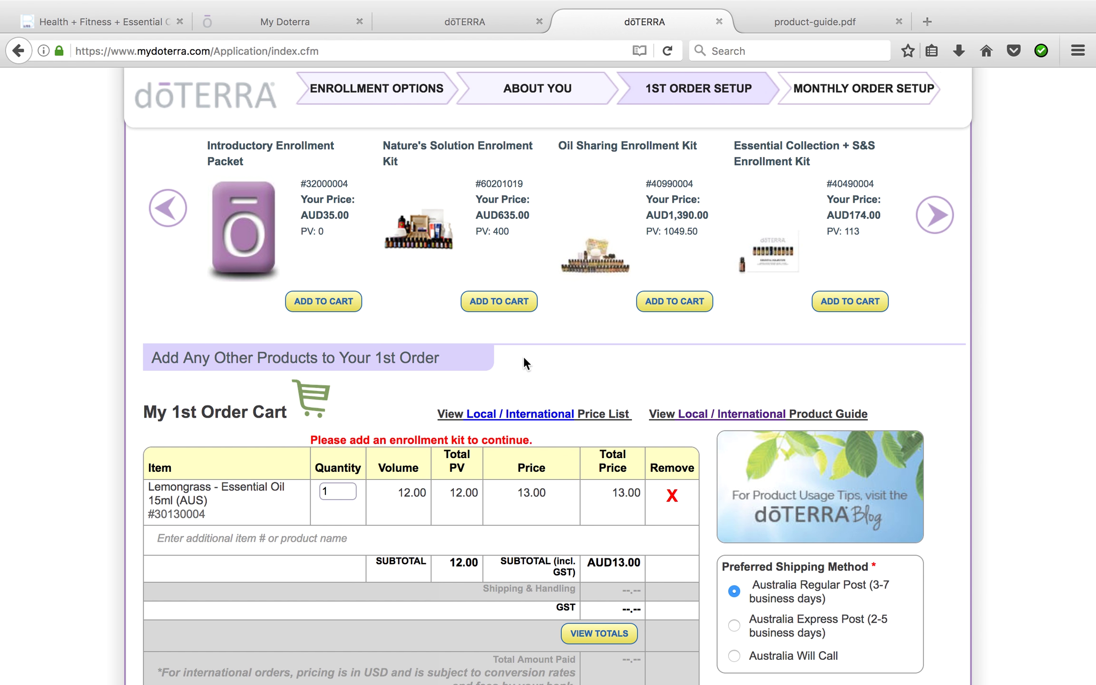
Add Nature's Solution Enrolment Kit, remove the Lemongrass oil, and view the AUD655.95 total
left_click(513, 304)
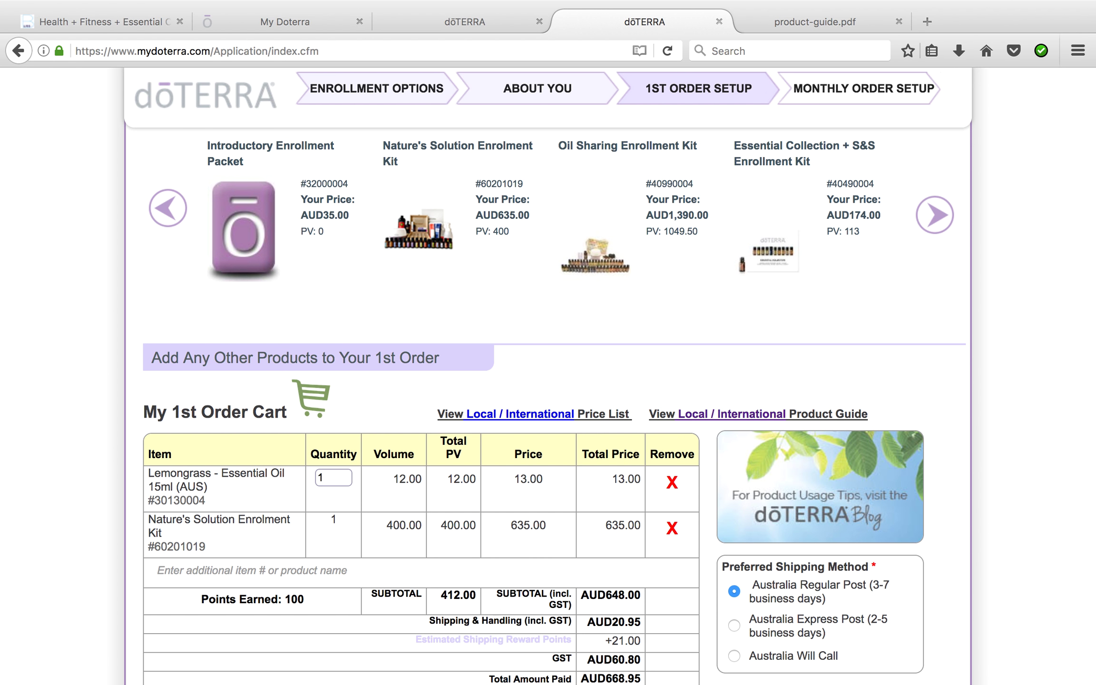
left_click(671, 485)
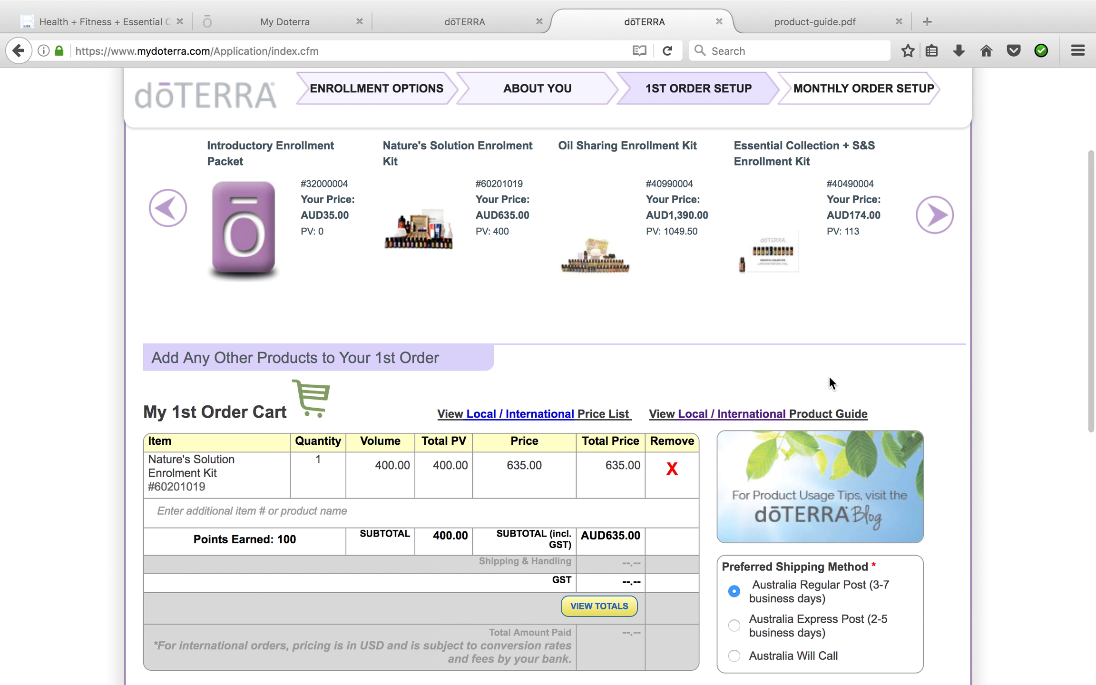
left_click(590, 607)
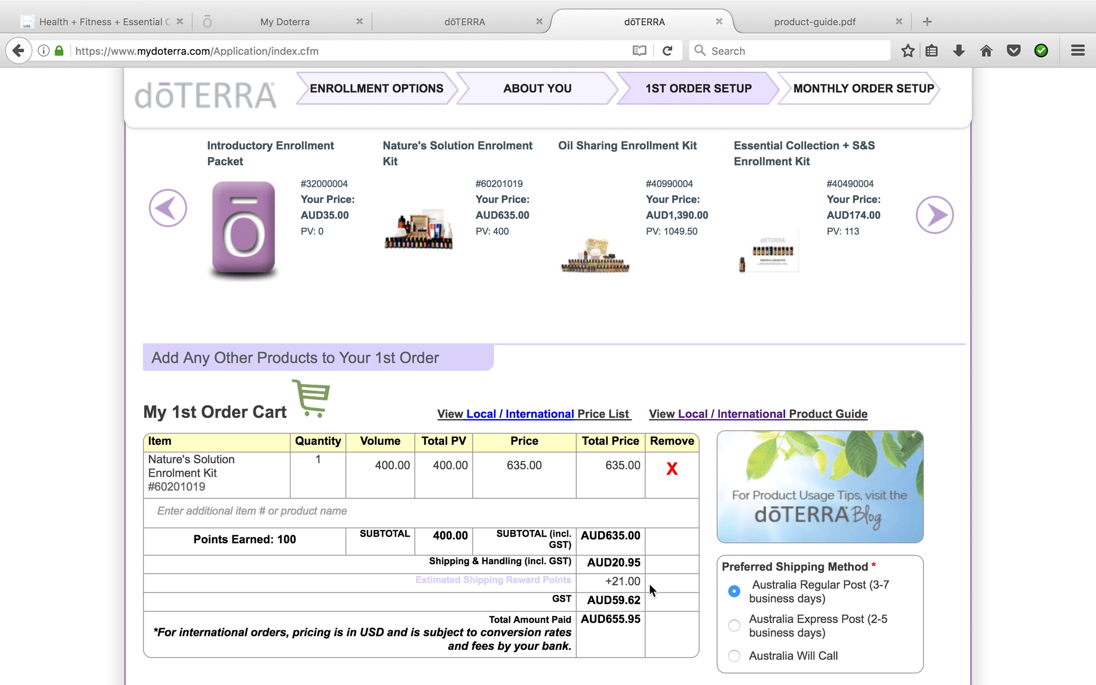
Set billing to the shipping address and process the order to continue to payment
scroll(649, 583, "down", 5)
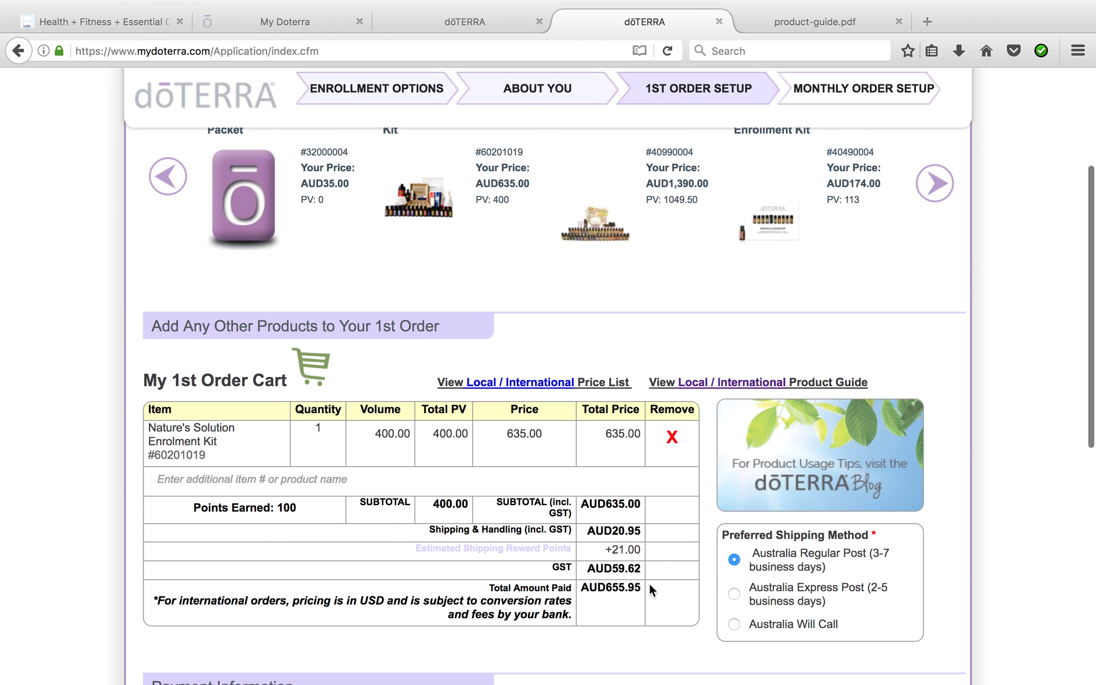
scroll(651, 604, "down", 2)
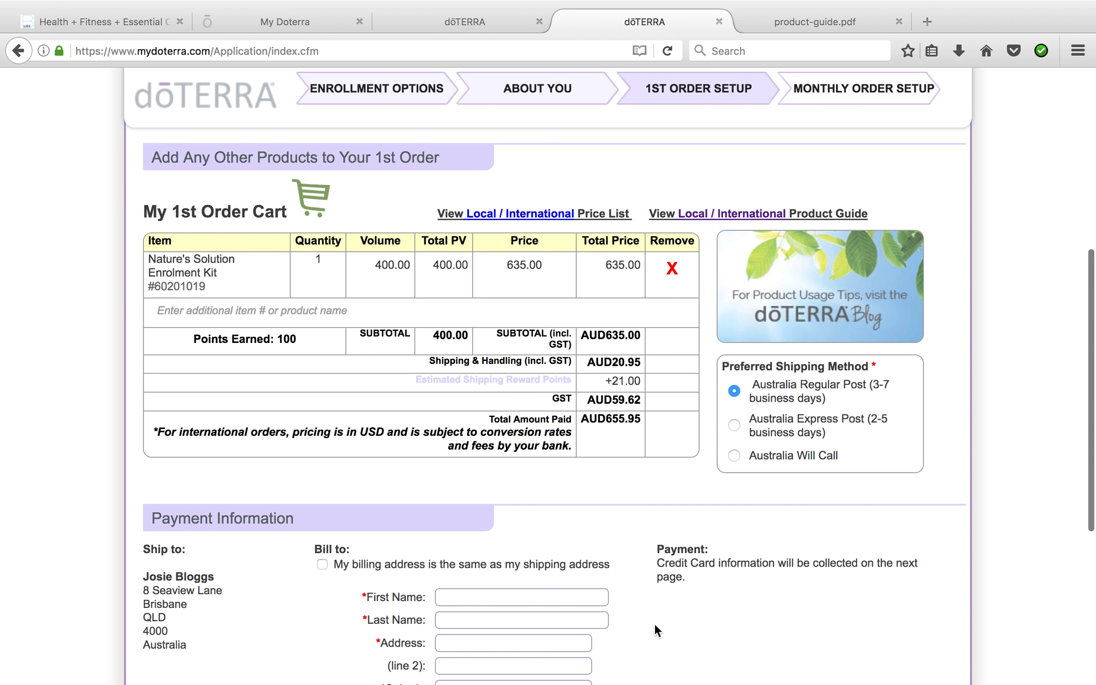
scroll(657, 628, "down", 3)
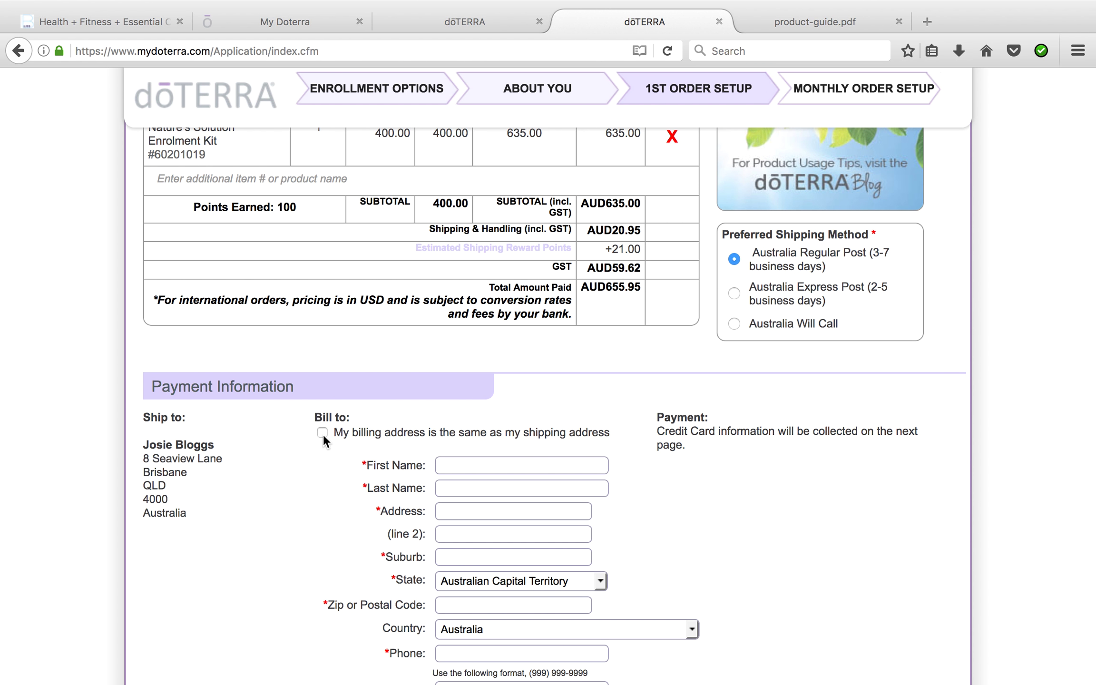
left_click(322, 432)
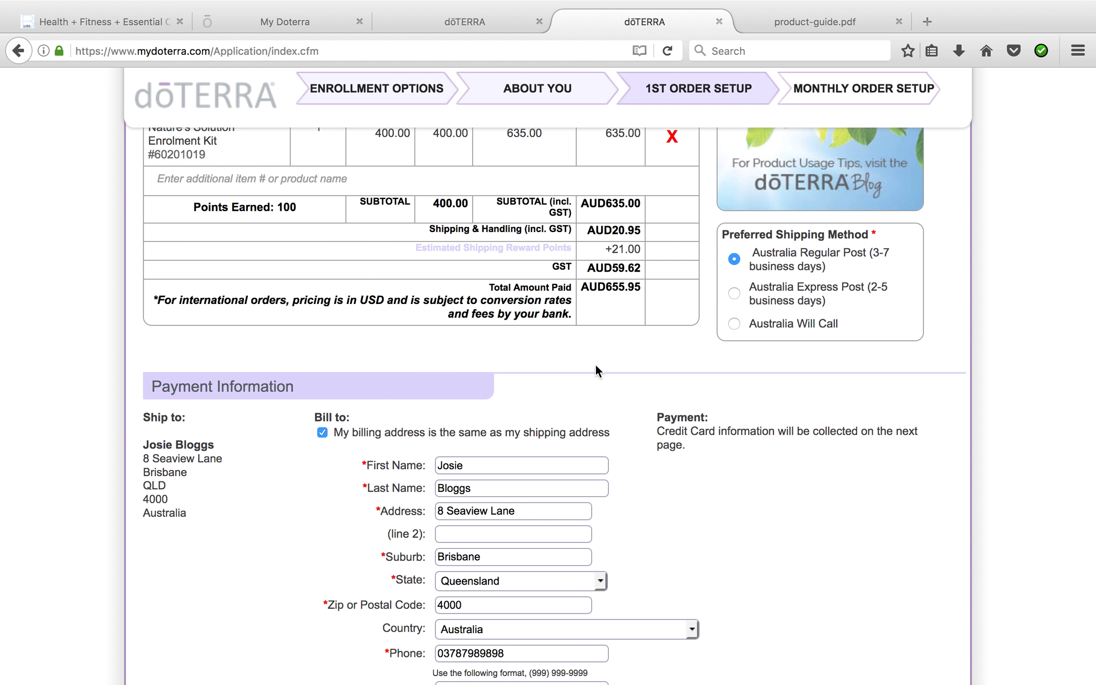
scroll(595, 364, "down", 5)
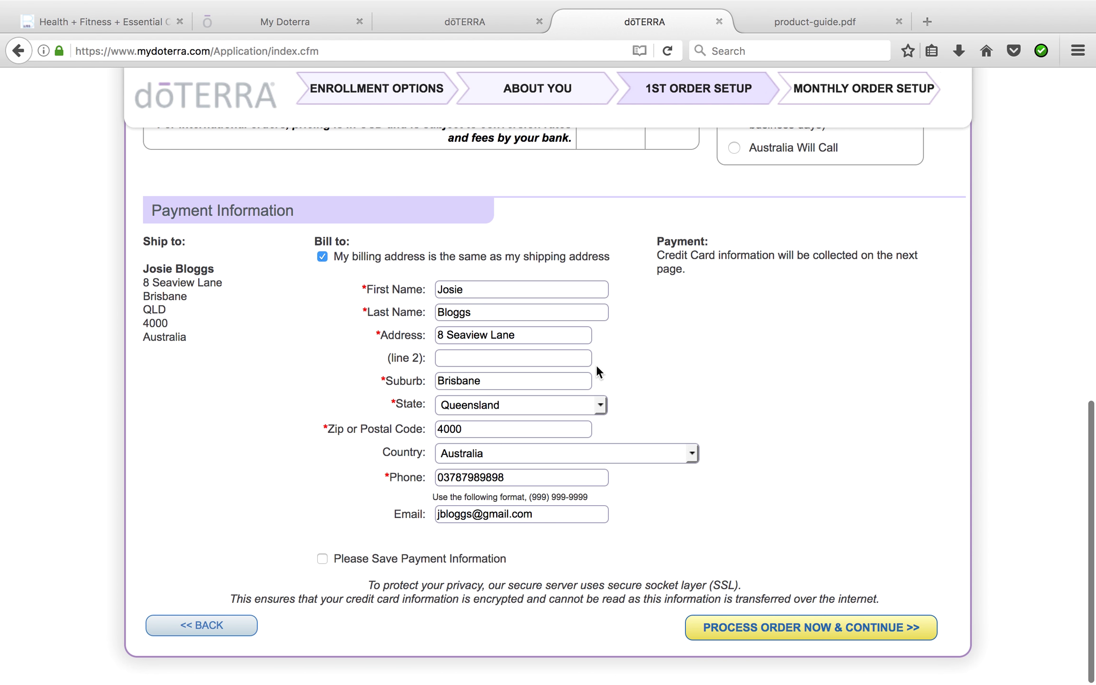
left_click(764, 635)
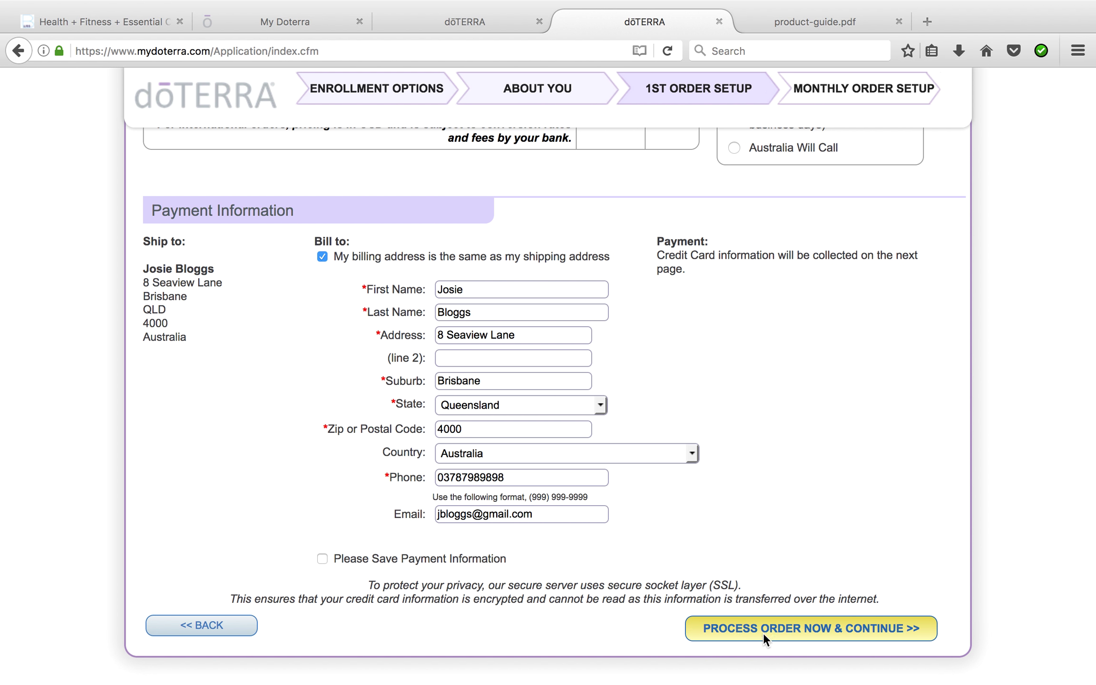